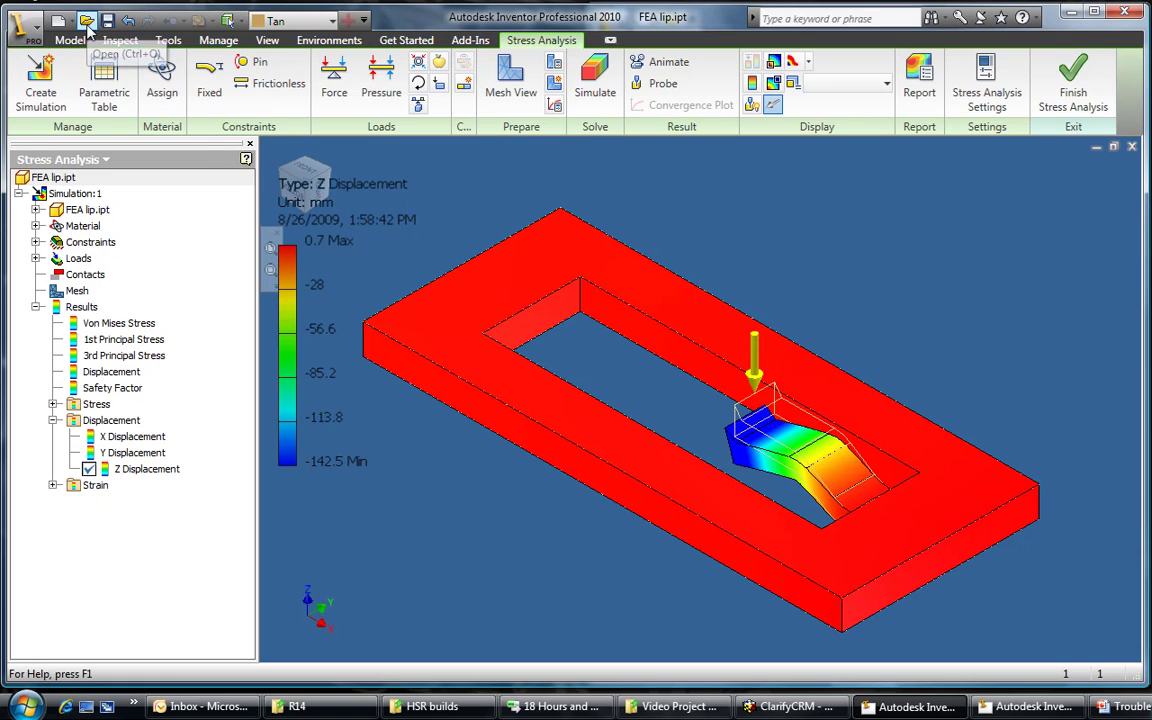
- Open Copy FEA lip.ipt and tile its window with the FEA lip.ipt window
click(87, 22)
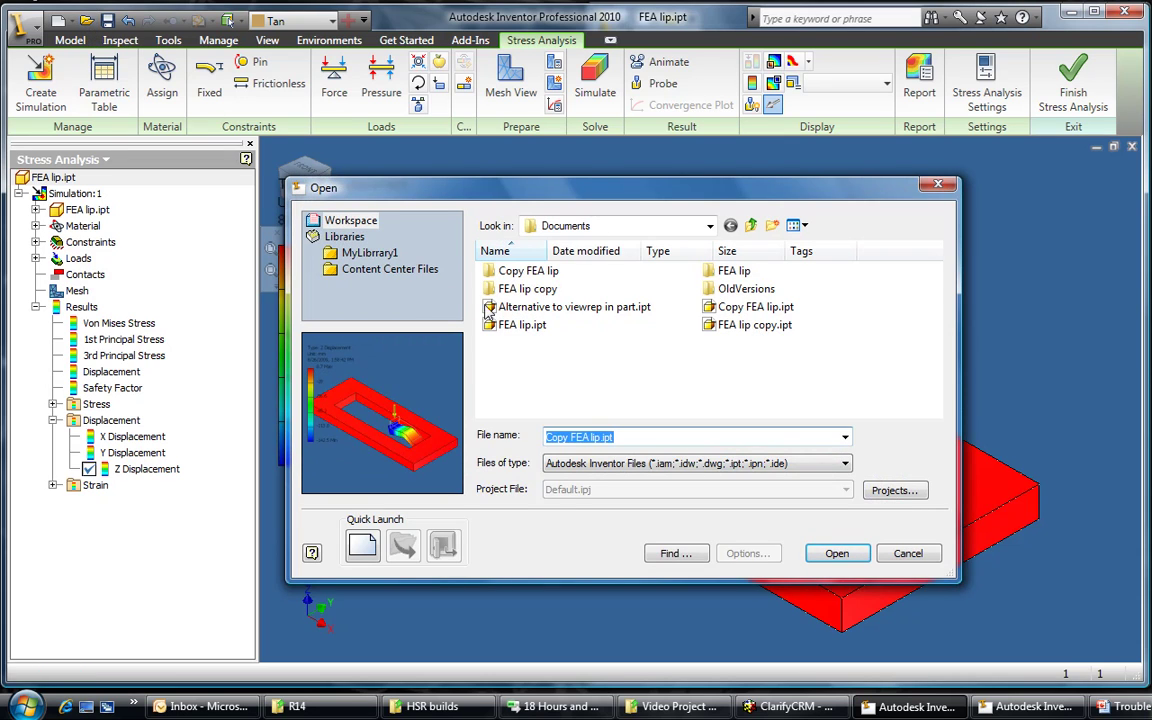
click(790, 307)
click(855, 557)
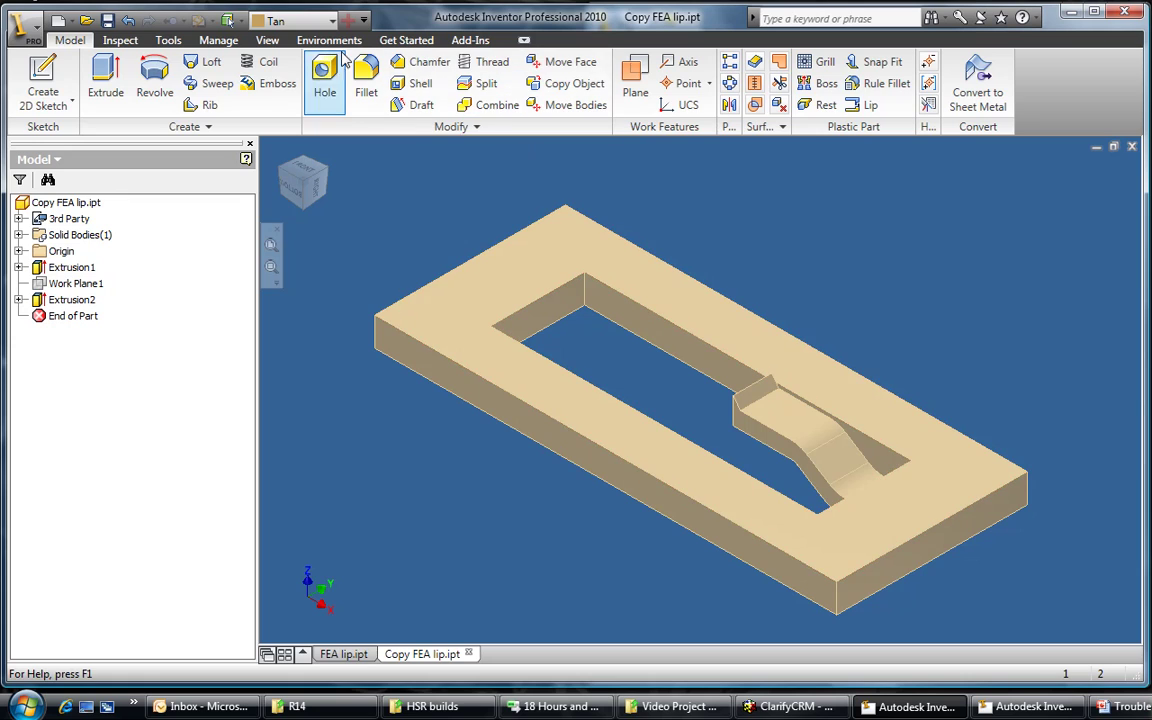
click(267, 40)
click(662, 80)
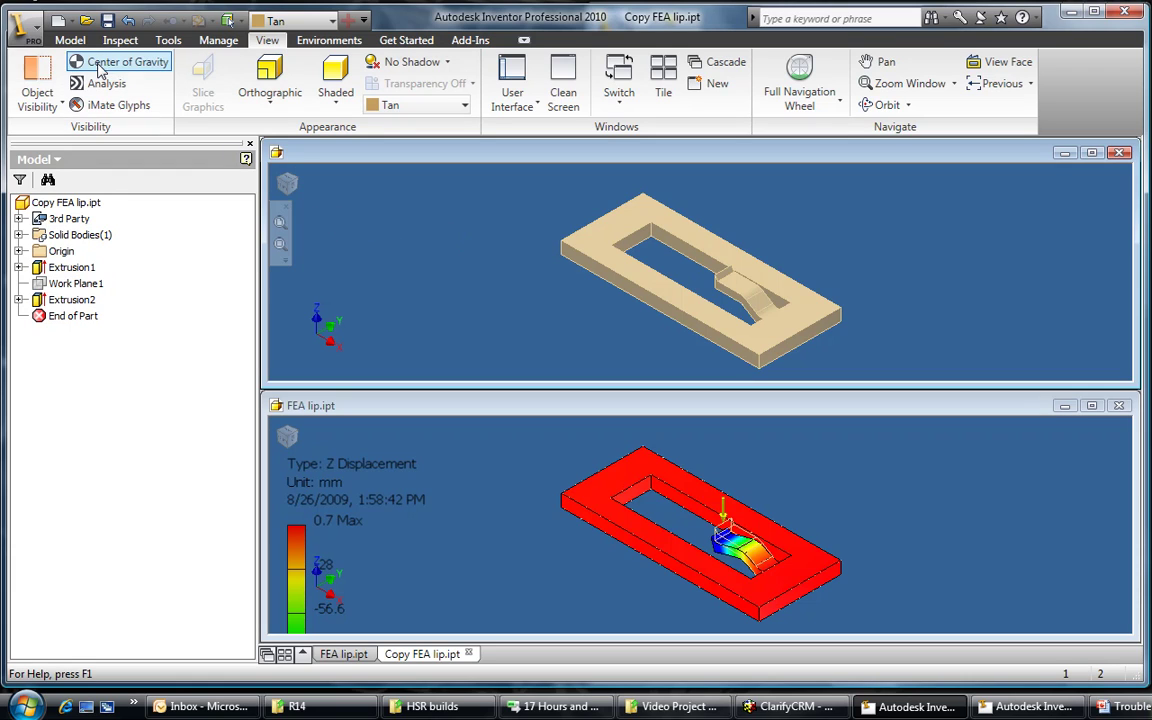
- Inspect the results listed for the copied part in its Stress Analysis environment, and return to part modeling without running a simulation
click(66, 203)
click(67, 205)
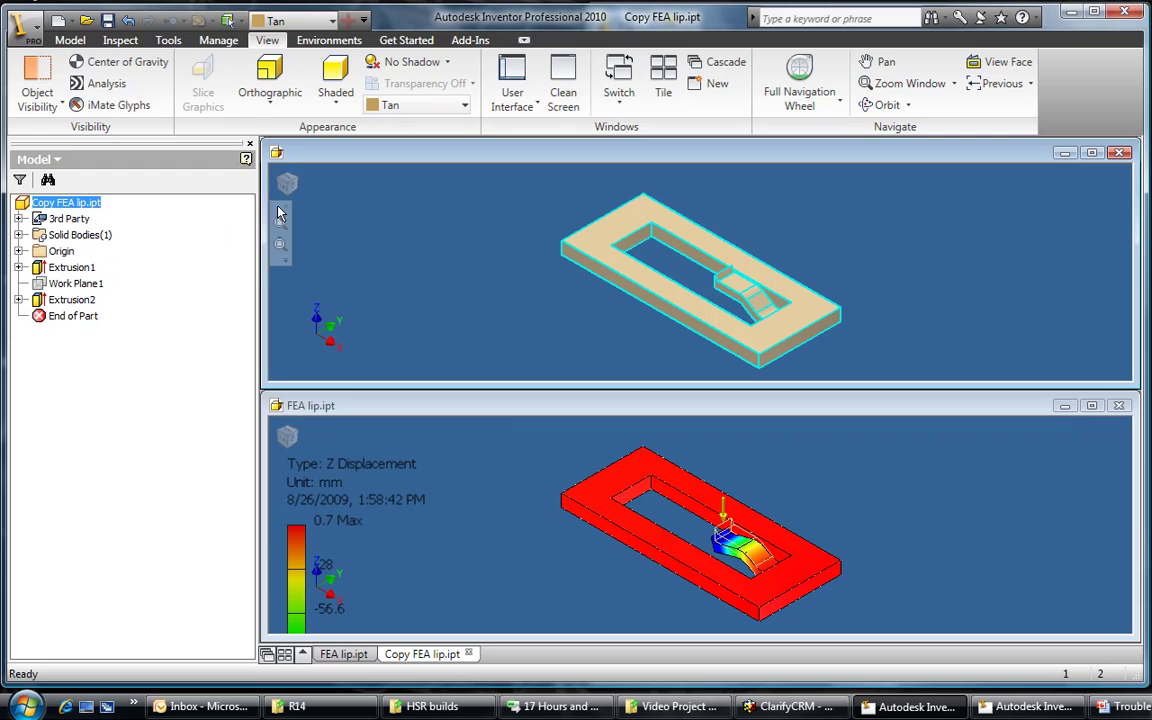
click(329, 40)
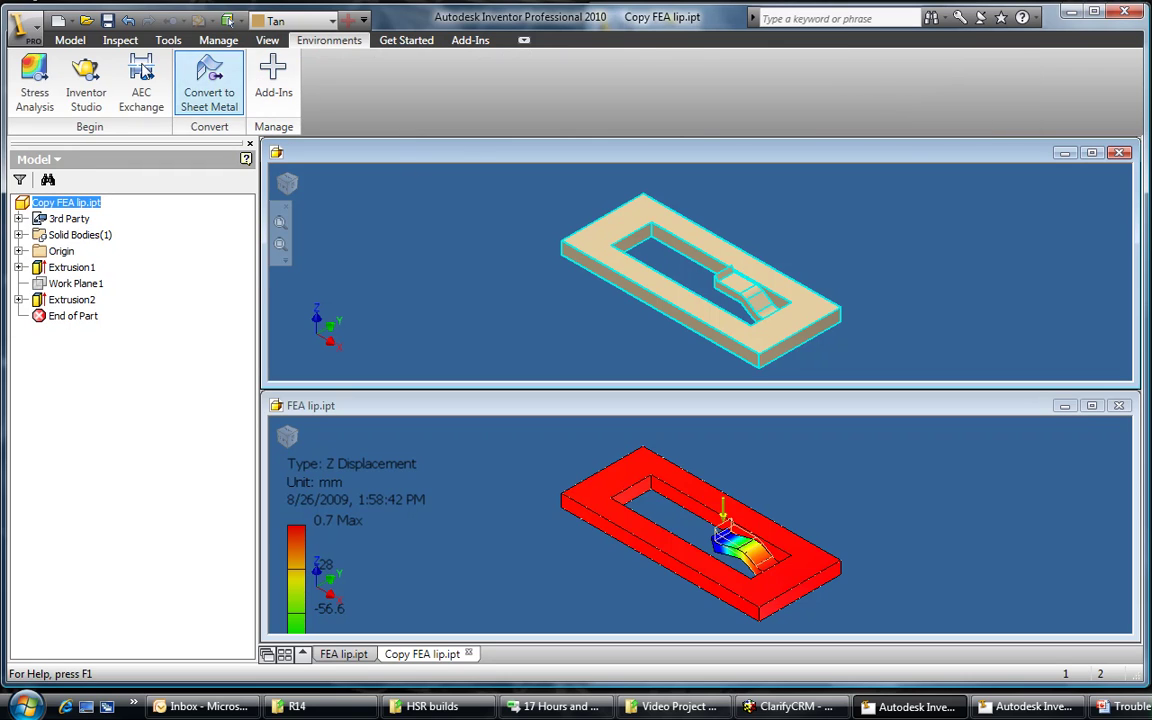
click(34, 85)
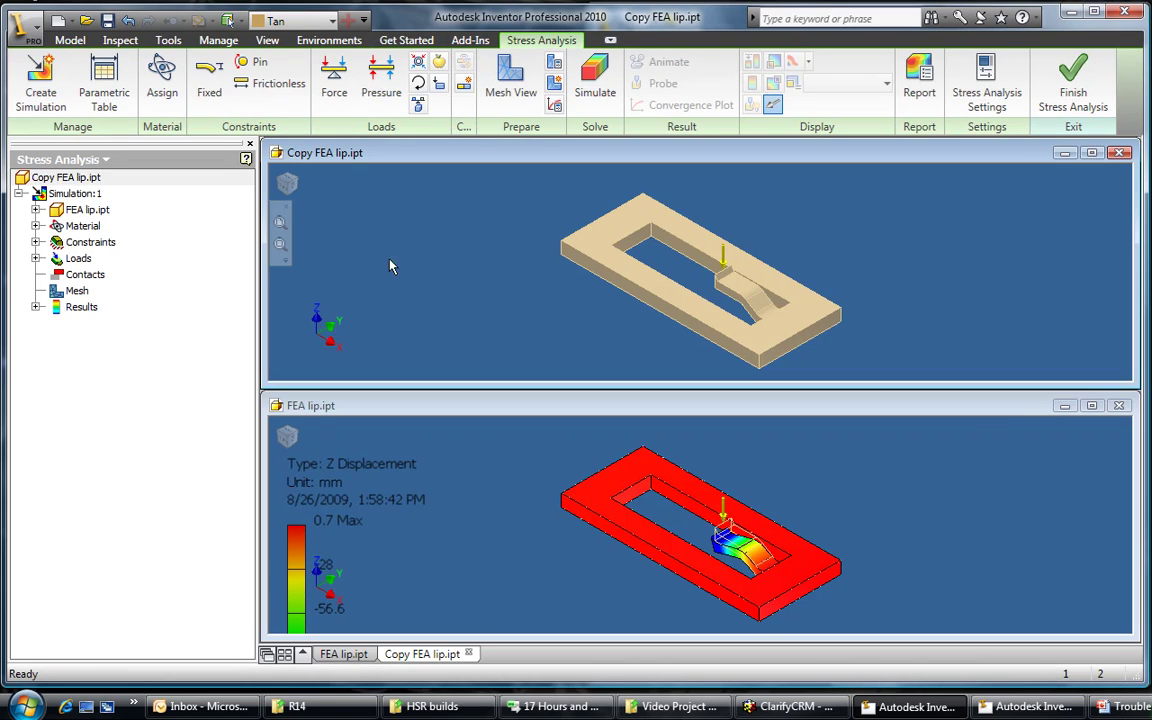
click(37, 308)
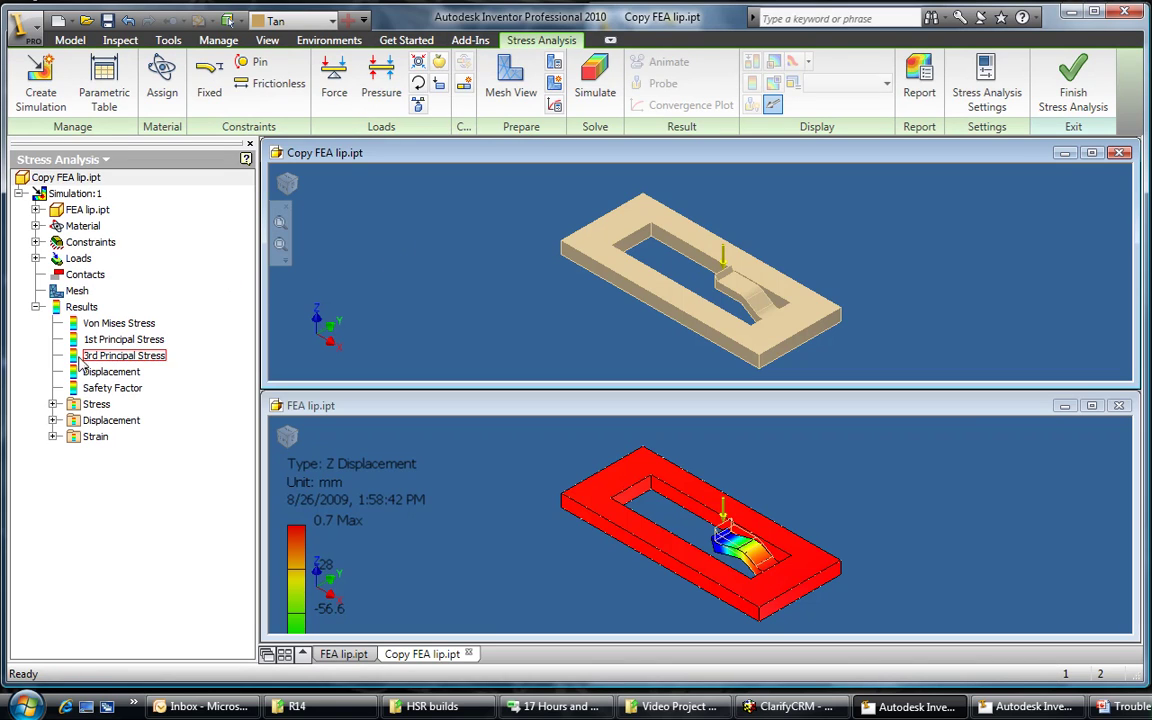
click(595, 80)
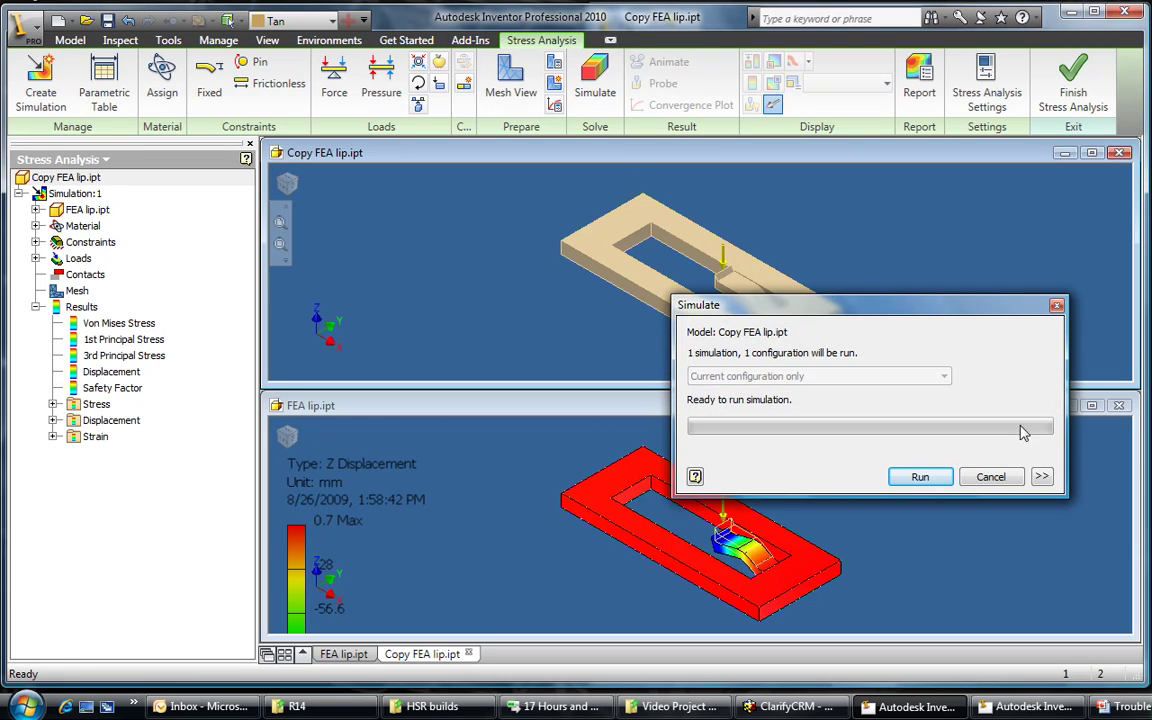
click(1010, 478)
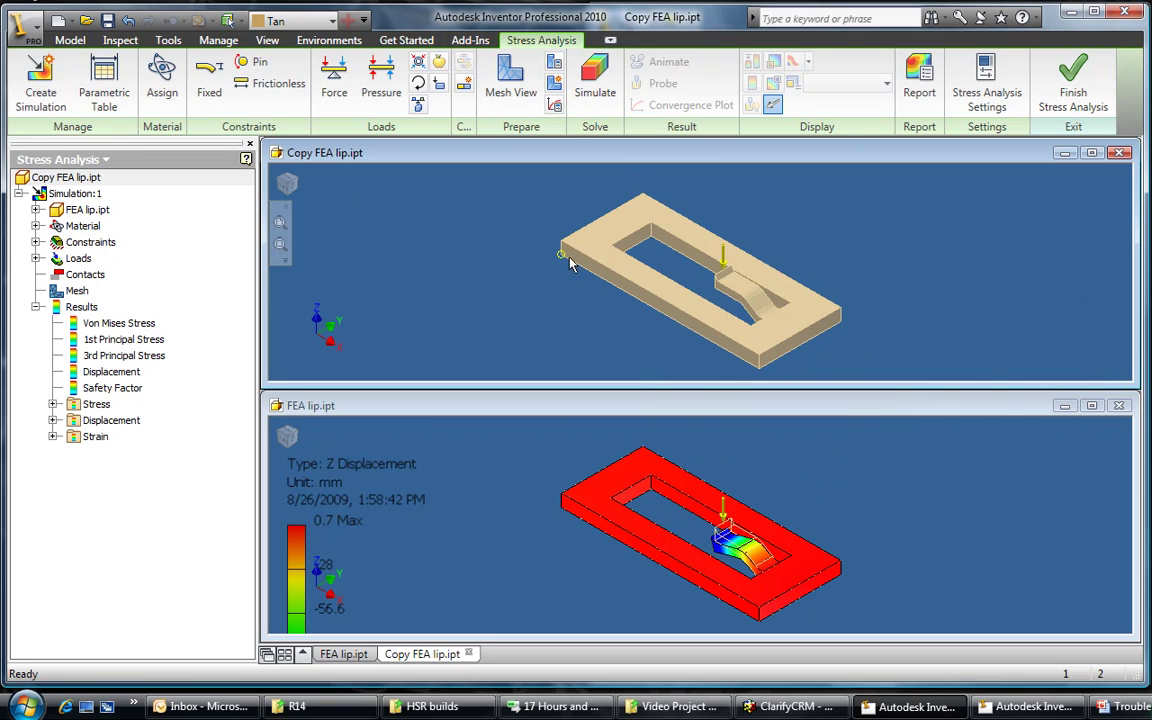
scroll(673, 270, down, 3)
scroll(673, 270, down, 2)
middle_drag(673, 268, 600, 260)
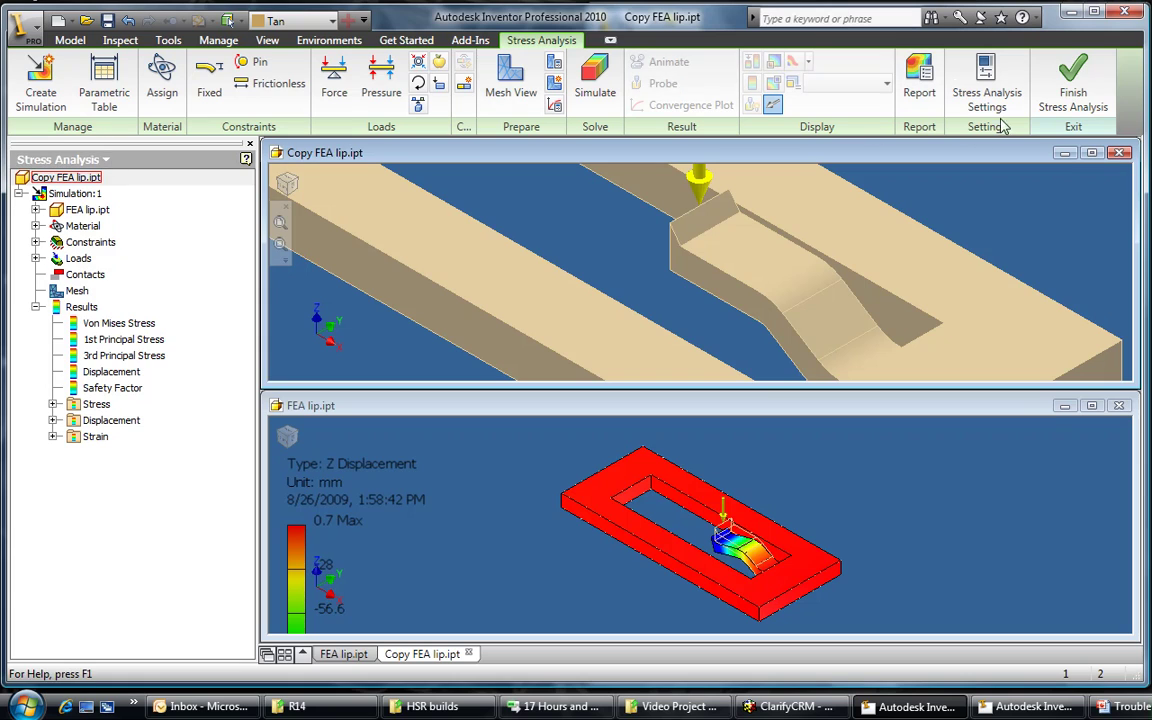
click(1073, 85)
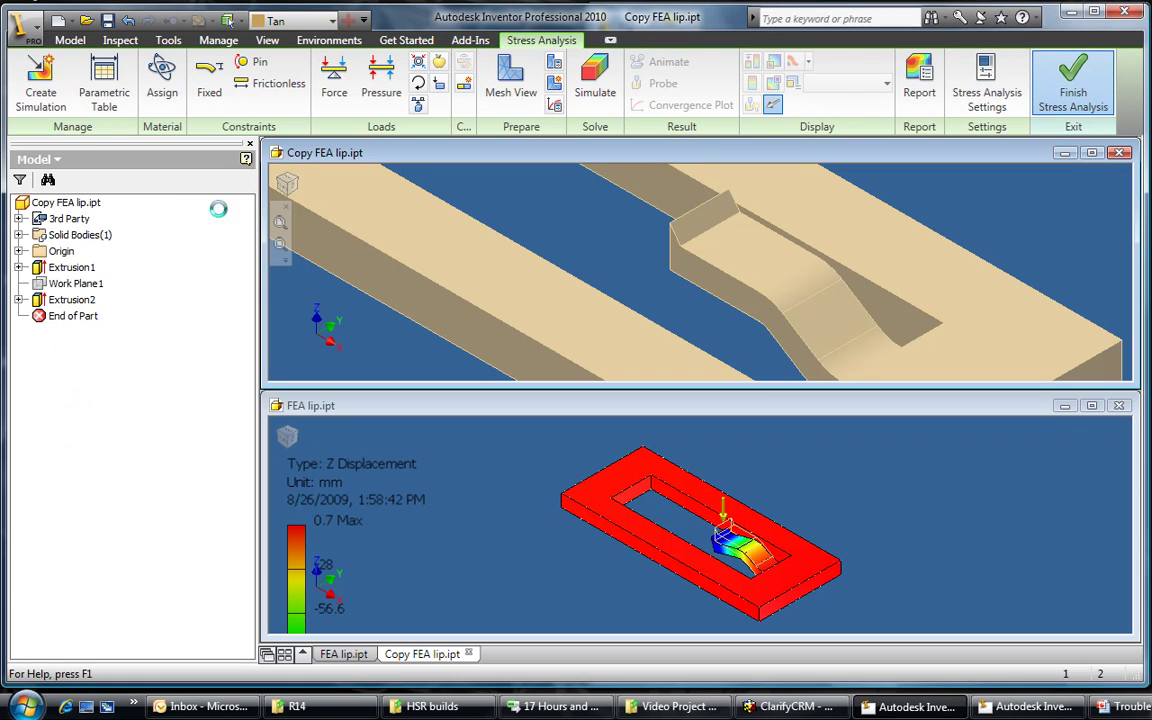
right_click(73, 300)
click(145, 447)
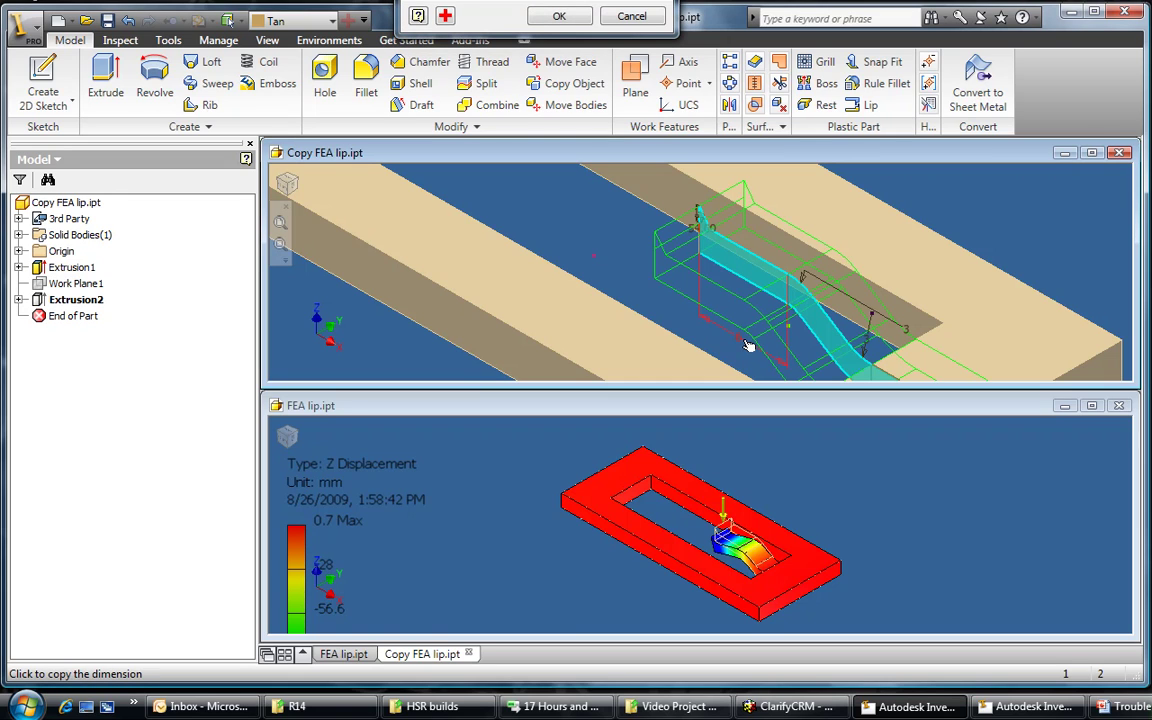
drag(660, 0, 652, 165)
click(649, 160)
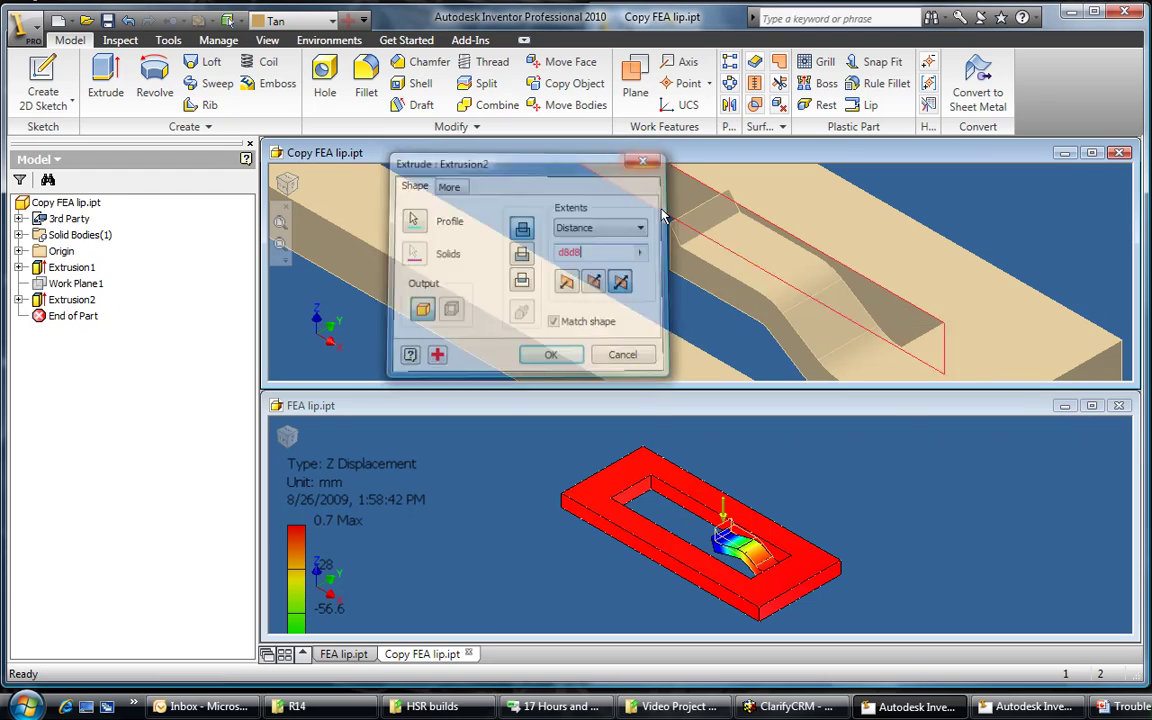
- Show the dimensions of Extrusion2 in the copy, set the lip's 6 mm length dimension to 18 mm, and update the part
right_click(82, 305)
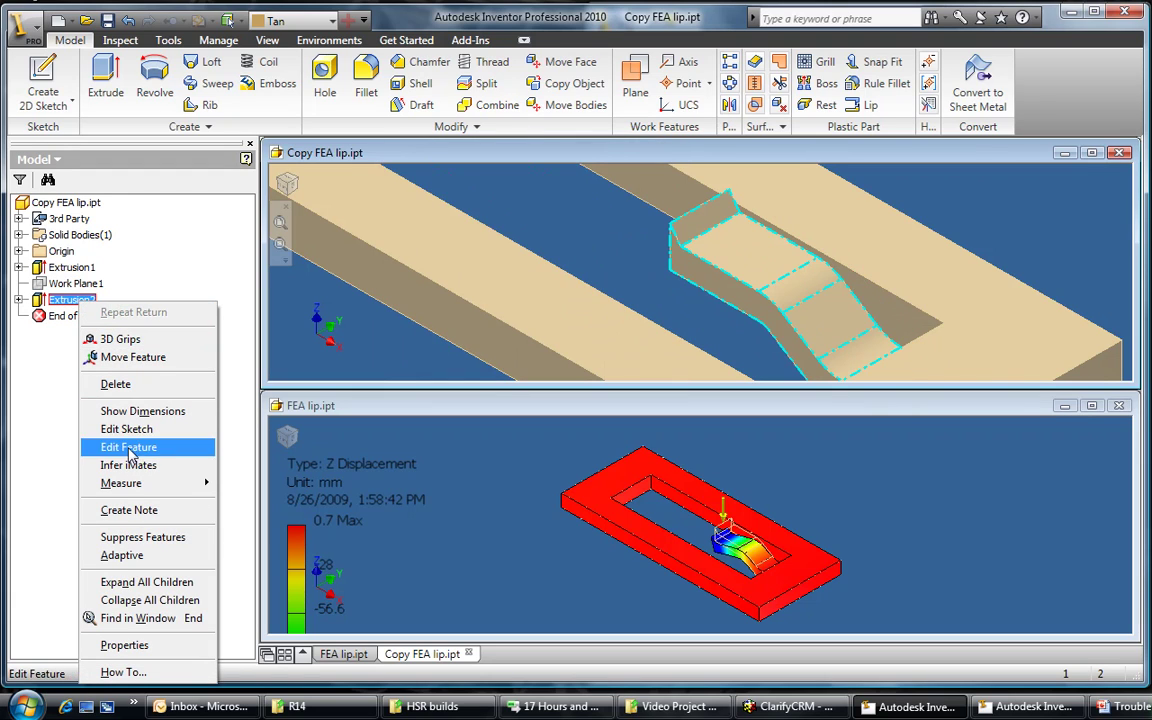
click(140, 411)
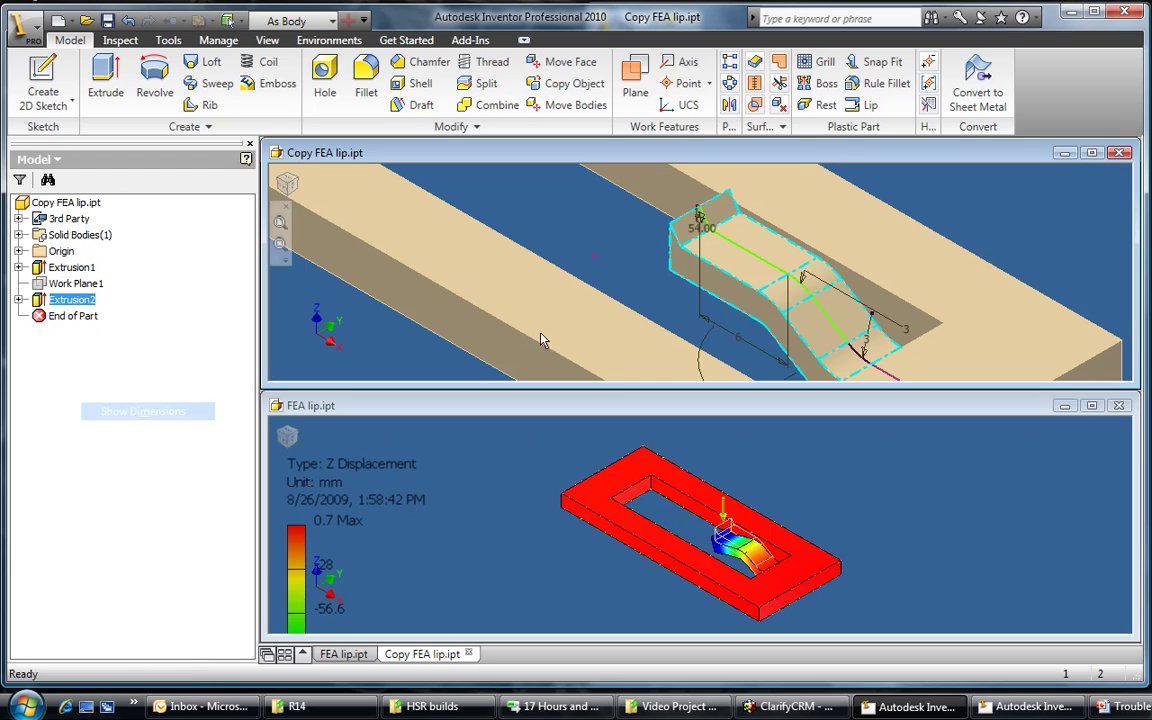
double_click(740, 346)
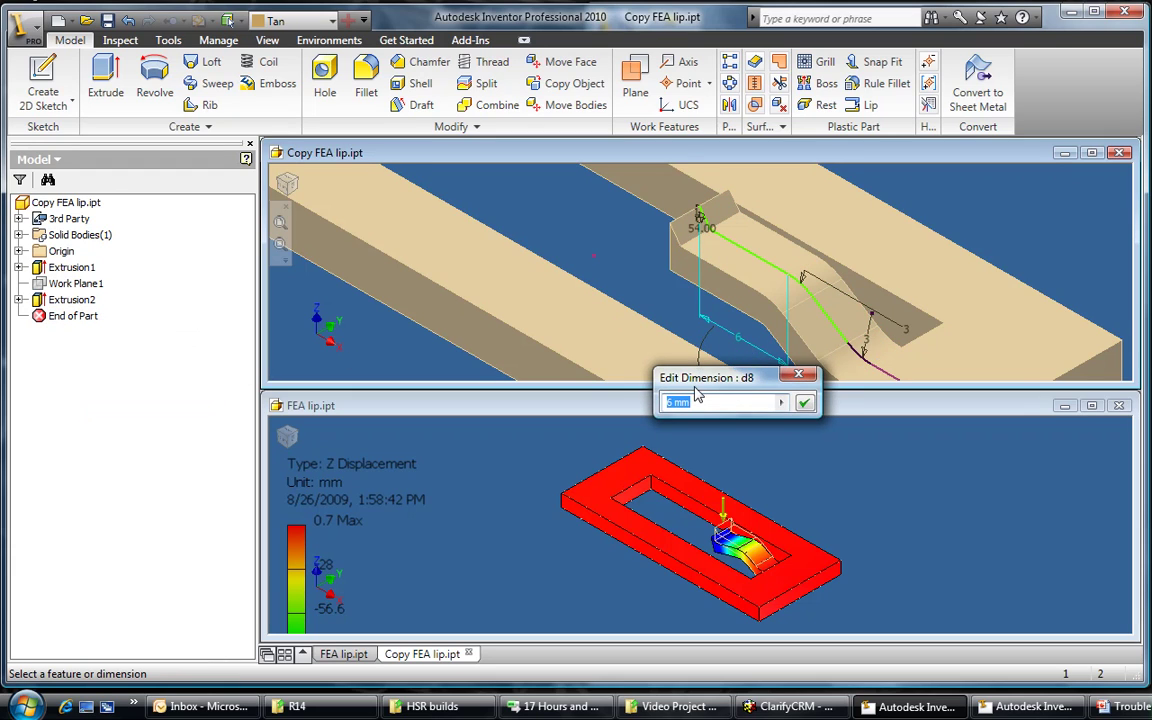
drag(707, 385, 621, 314)
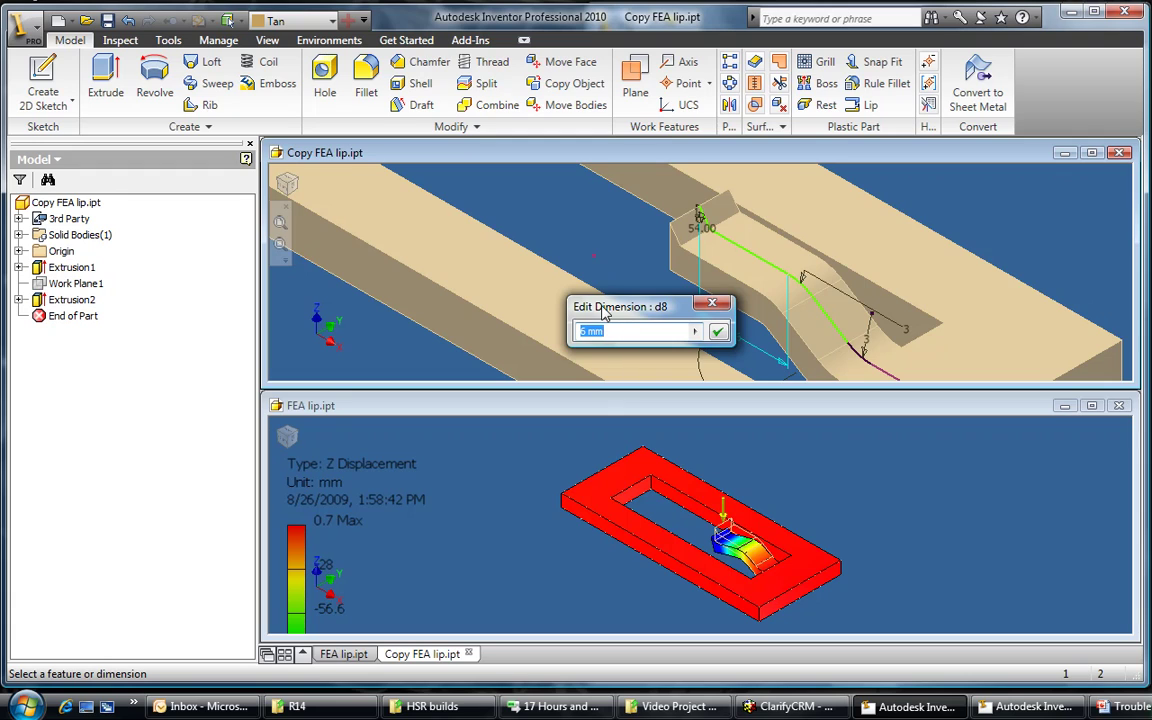
key(Return)
scroll(620, 267, up, 3)
middle_drag(620, 267, 639, 322)
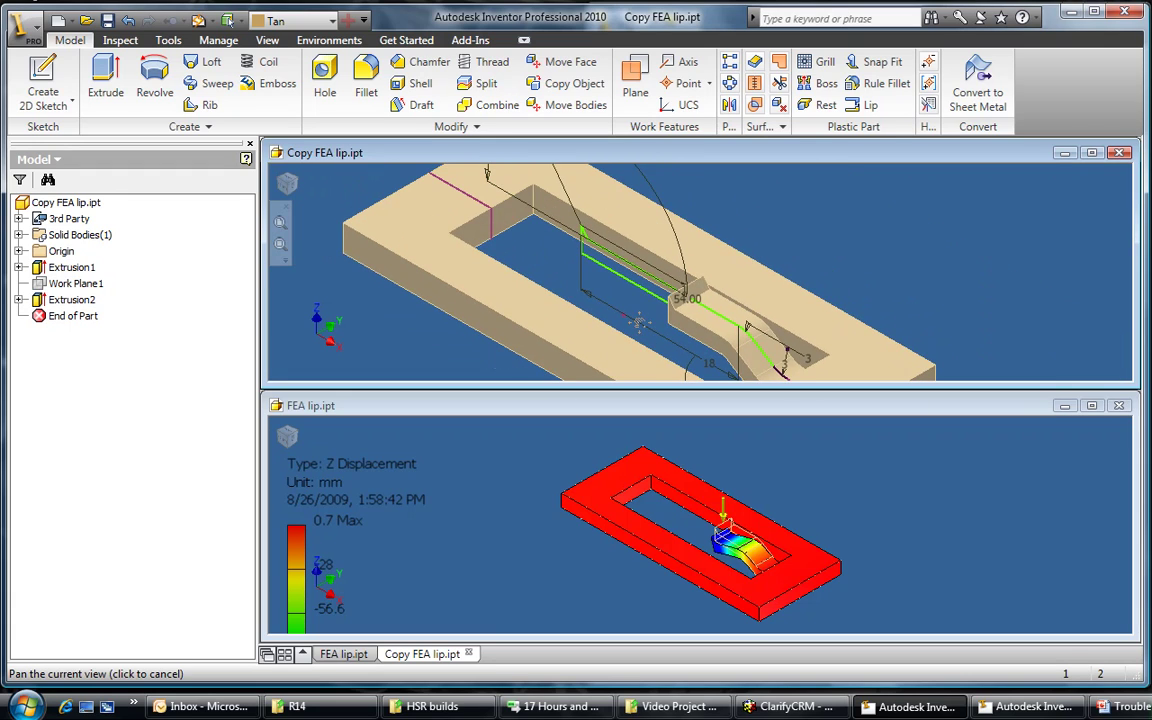
click(199, 22)
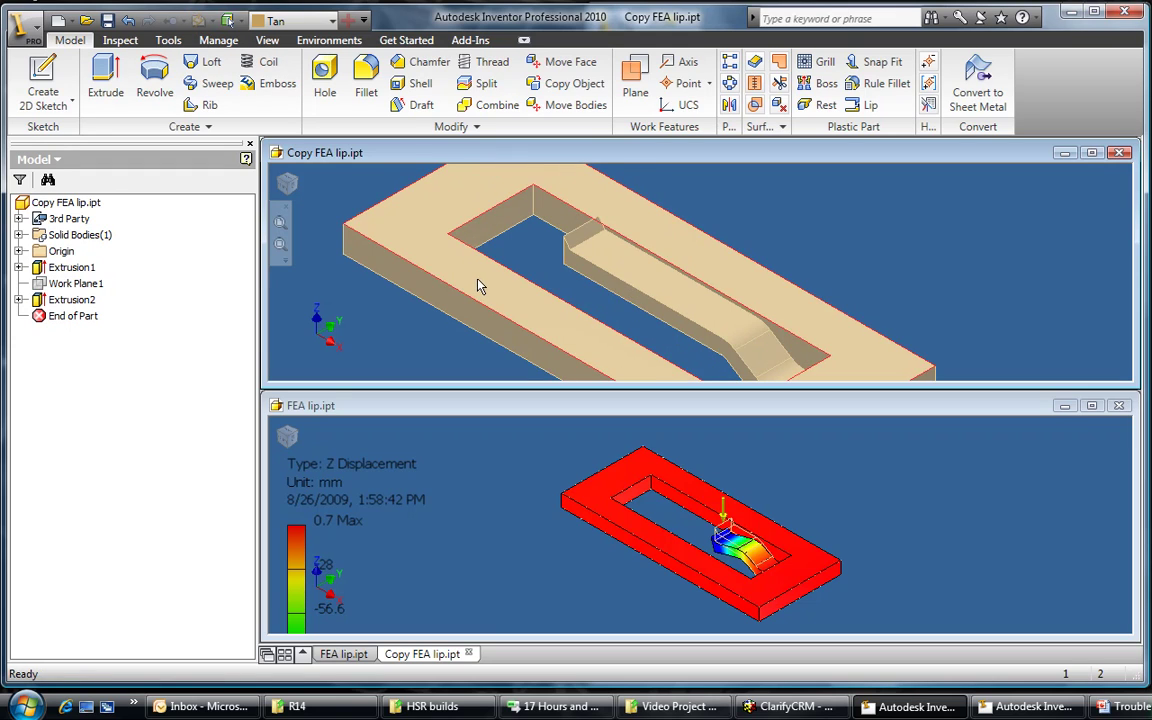
- Run the stress analysis simulation on the modified Copy FEA lip.ipt with the current configuration
click(330, 40)
click(35, 85)
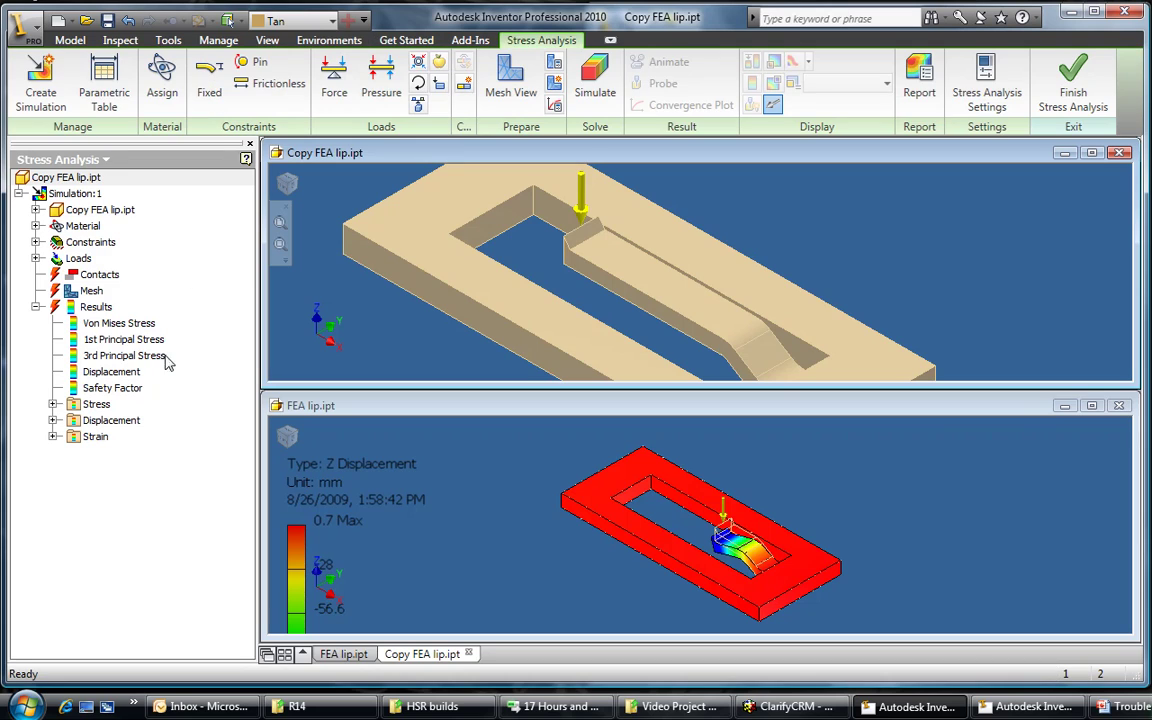
click(595, 75)
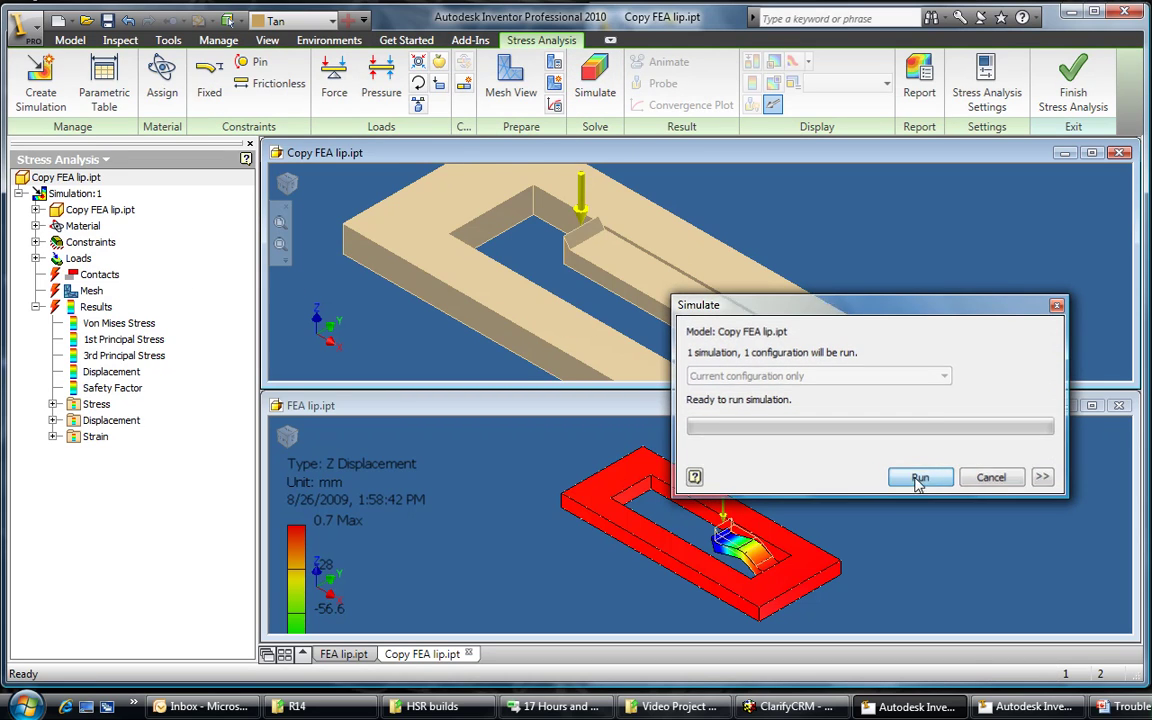
click(921, 474)
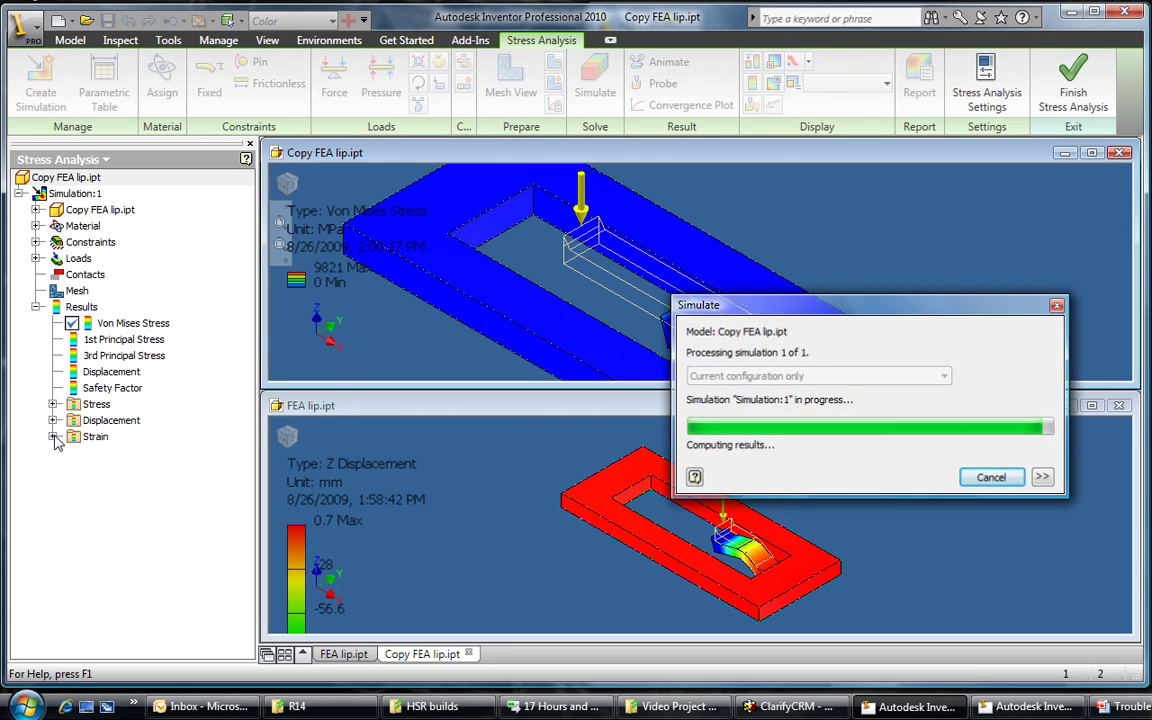
- Display the Z Displacement result of the copy's simulation
click(53, 436)
click(53, 420)
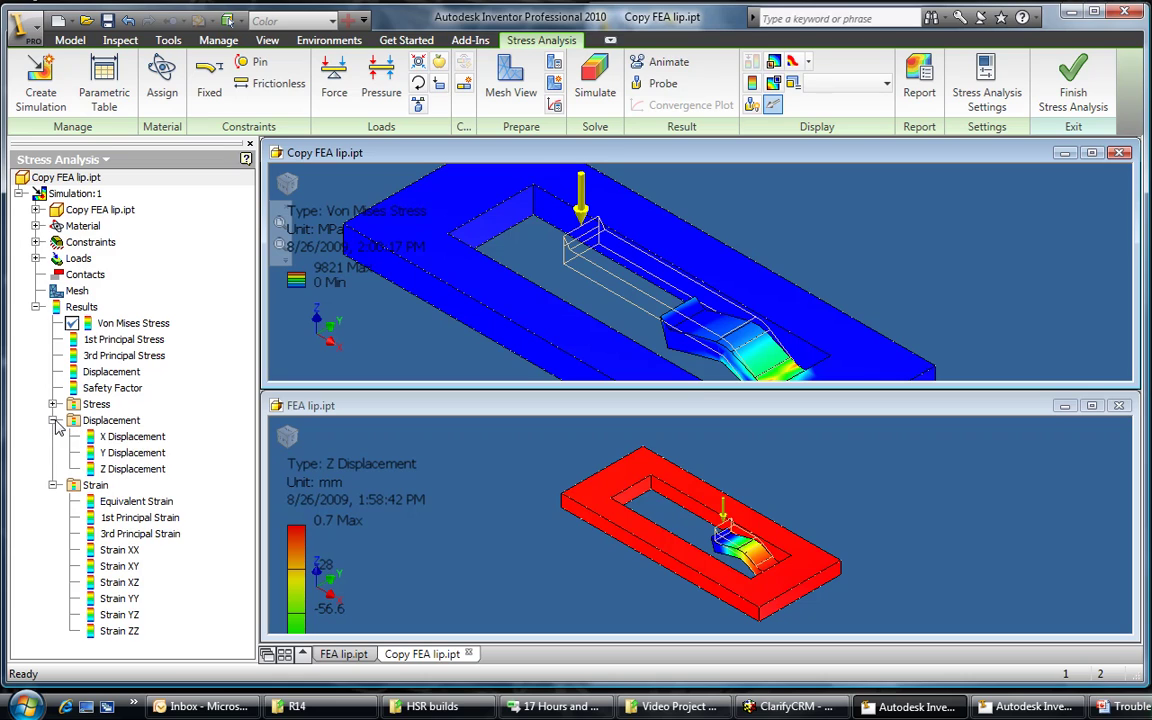
double_click(145, 474)
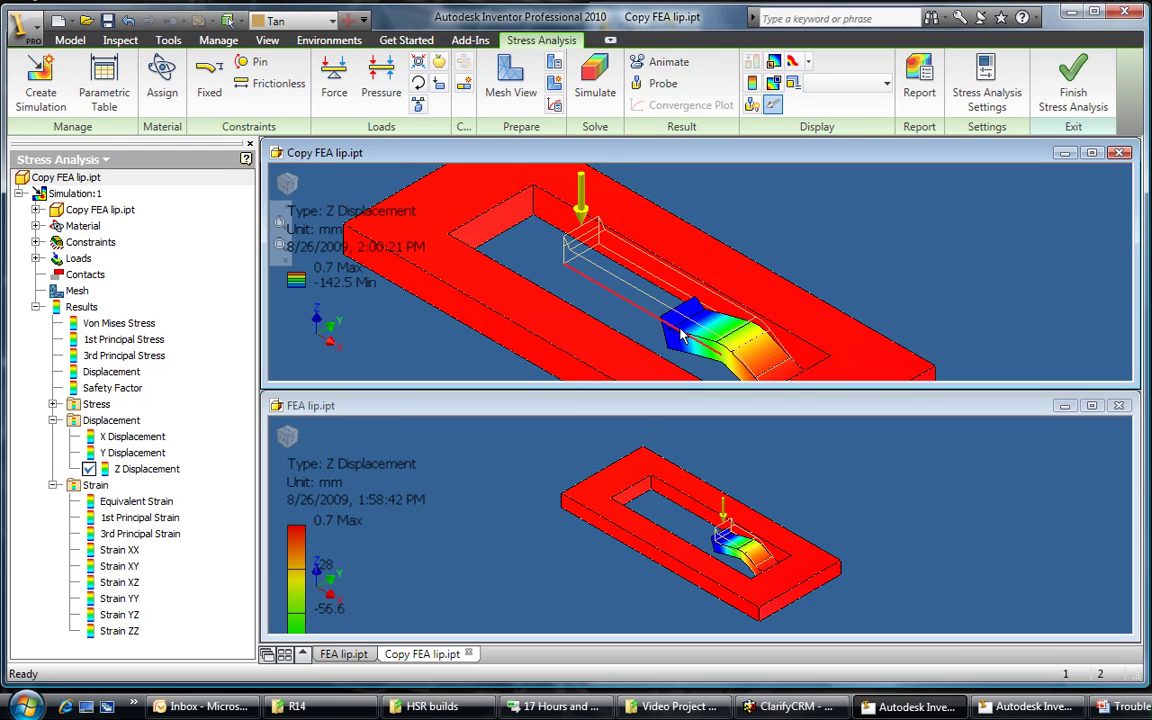
scroll(680, 318, up, 2)
middle_drag(680, 318, 735, 242)
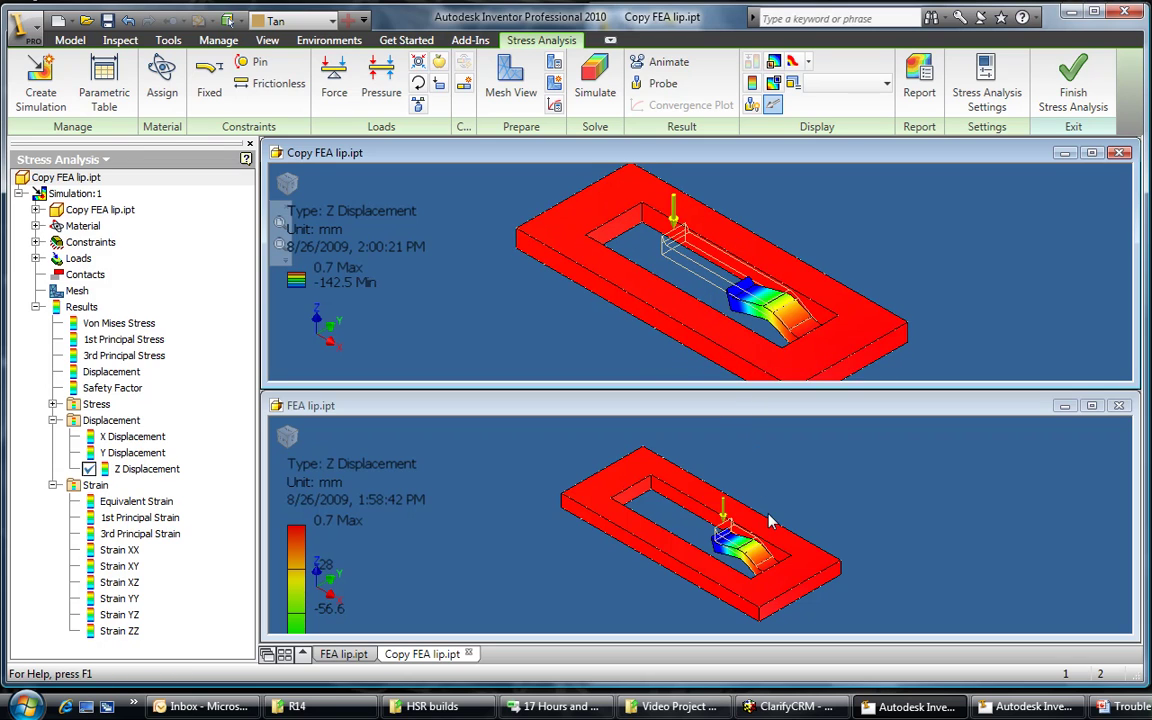
- Compare the lip's Z displacement in both parts by orienting the two models to the same view
click(768, 520)
scroll(755, 512, down, 3)
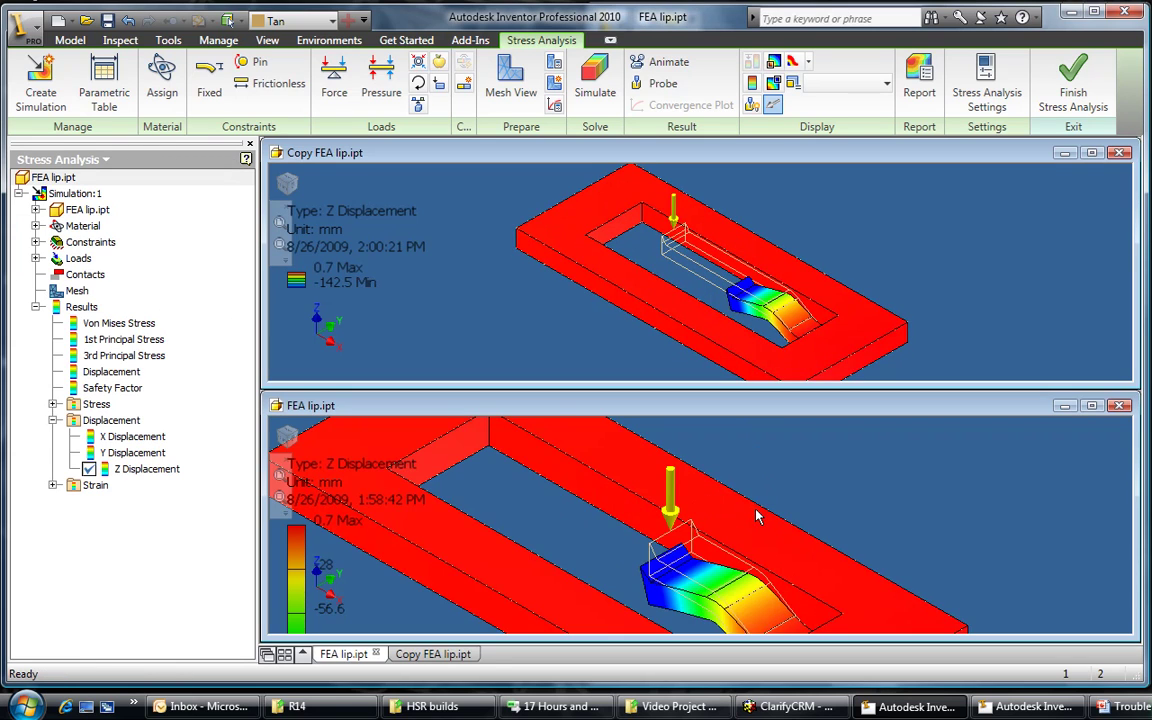
scroll(757, 516, up, 3)
scroll(770, 497, up, 1)
scroll(768, 497, down, 3)
scroll(735, 483, up, 2)
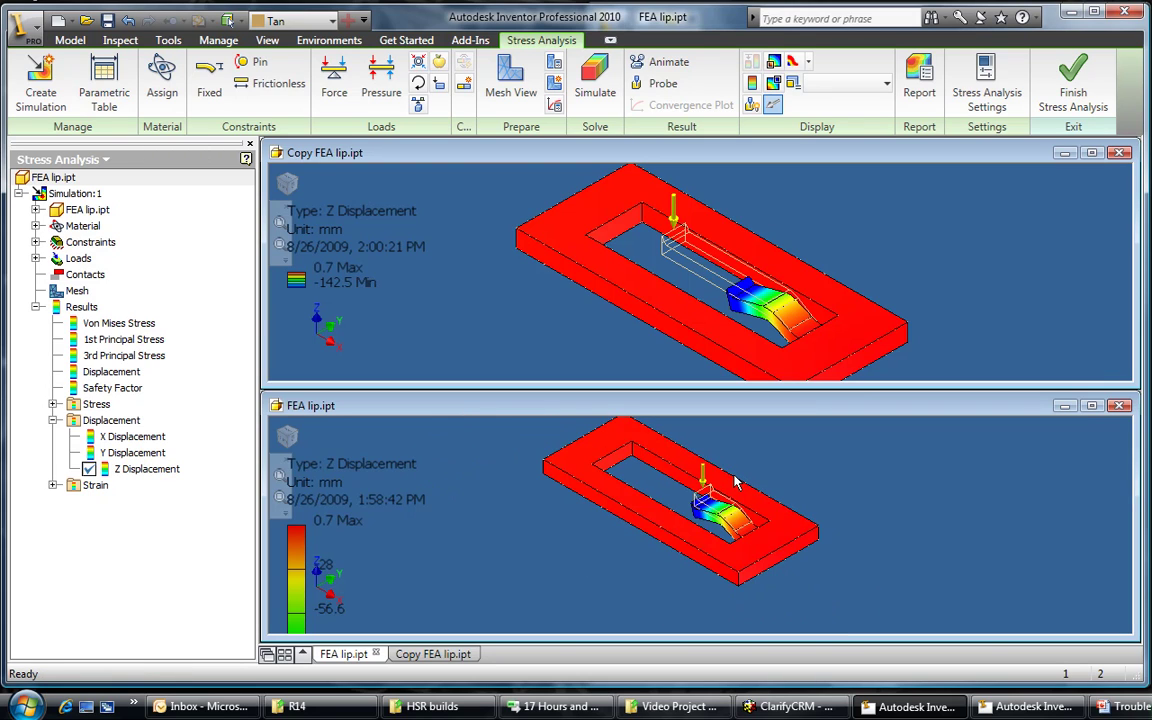
click(293, 436)
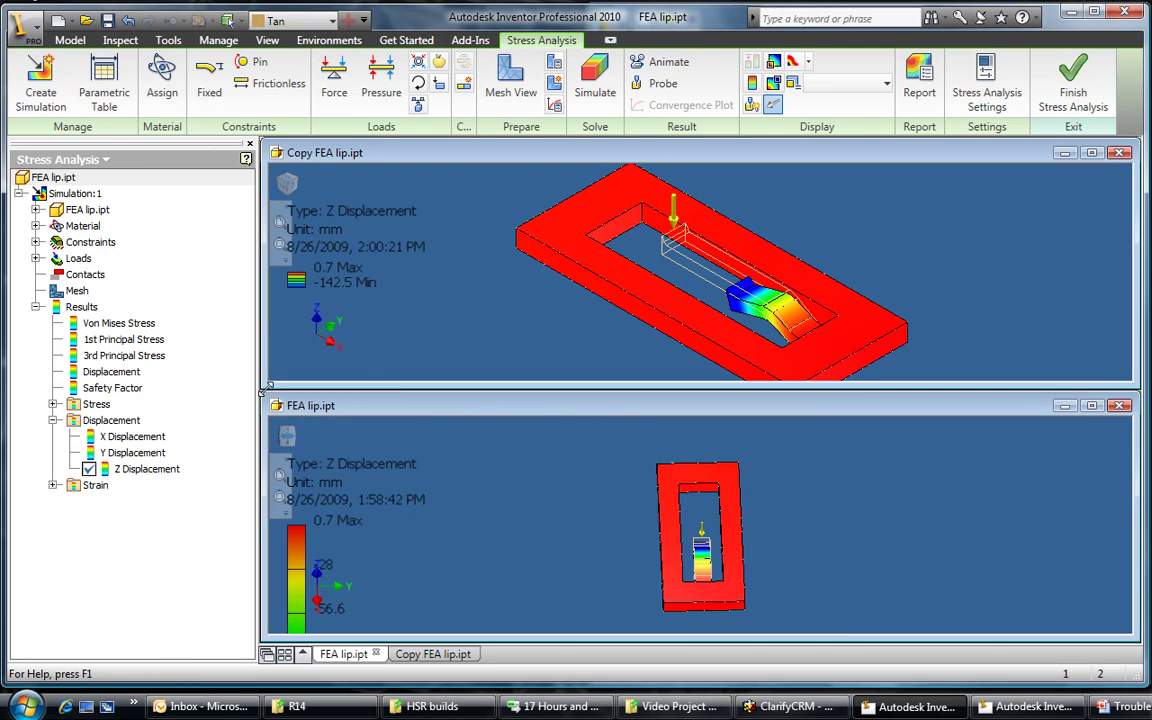
click(290, 190)
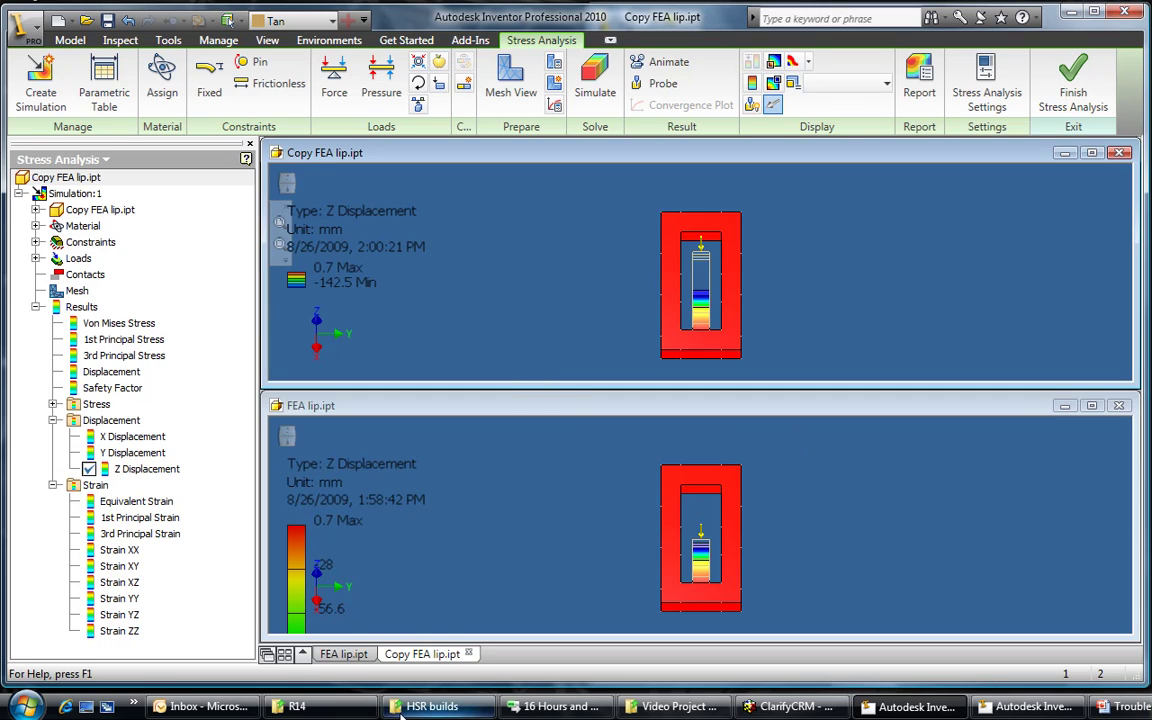
- Close Copy FEA lip.ipt without saving, narrow the Inventor window to half the screen, and maximize FEA lip.ipt within it
click(1120, 156)
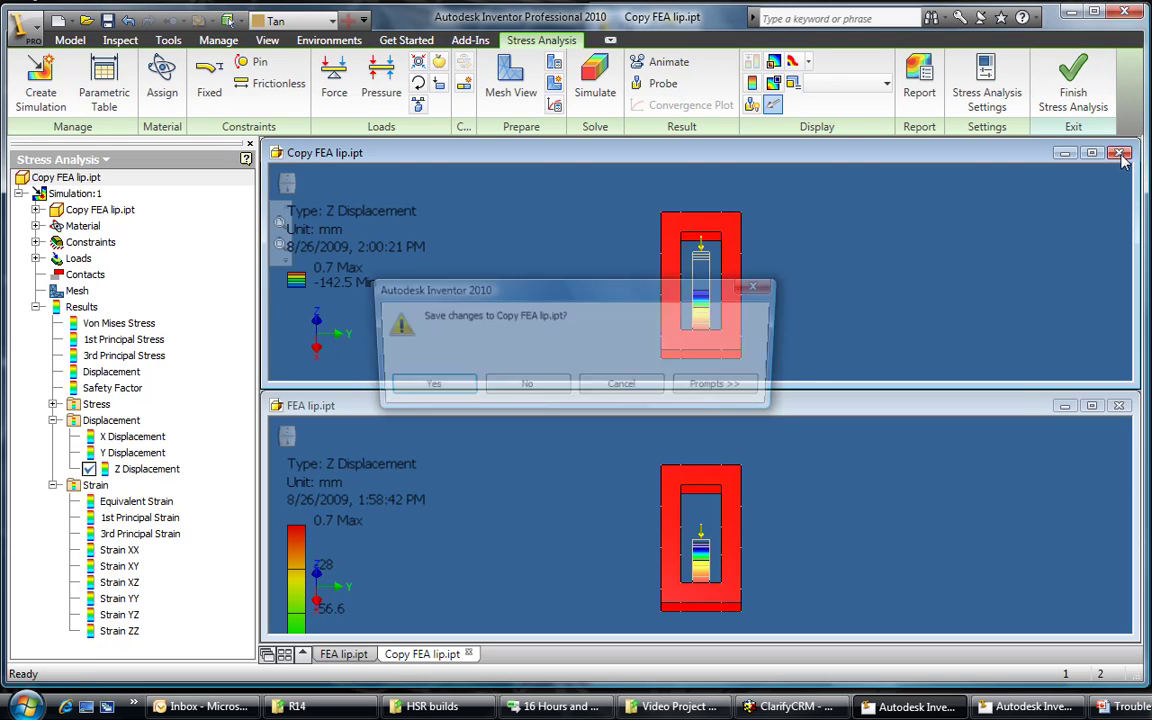
click(527, 382)
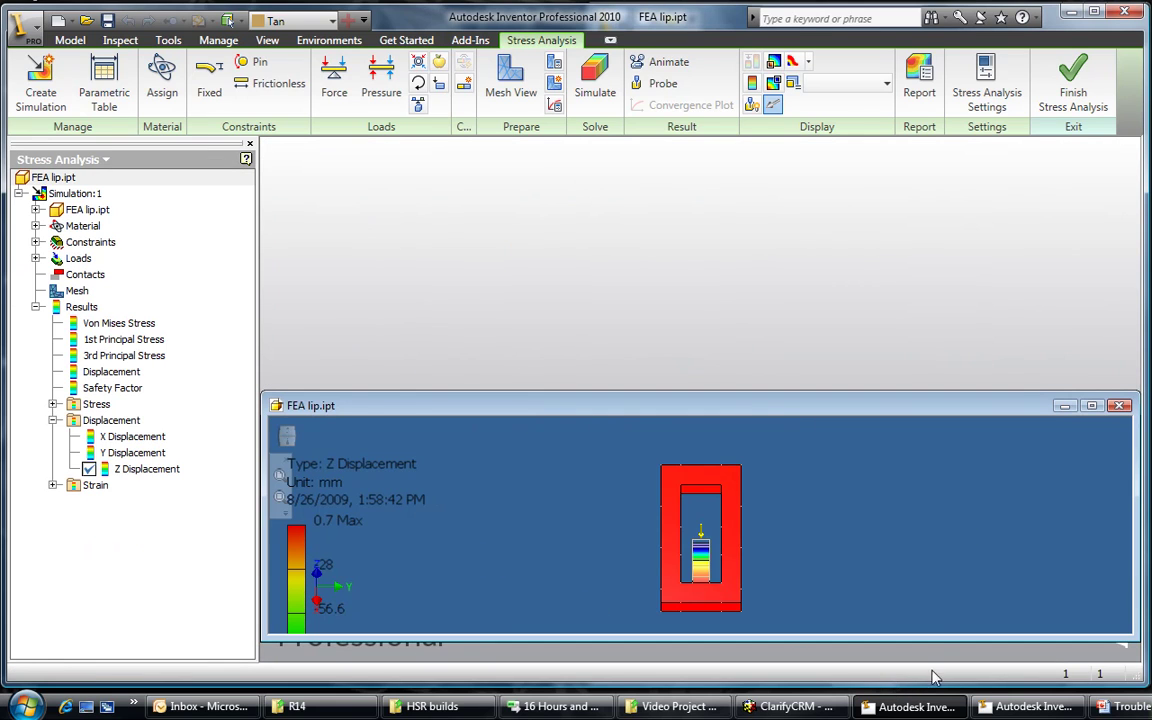
drag(1145, 9, 579, 1)
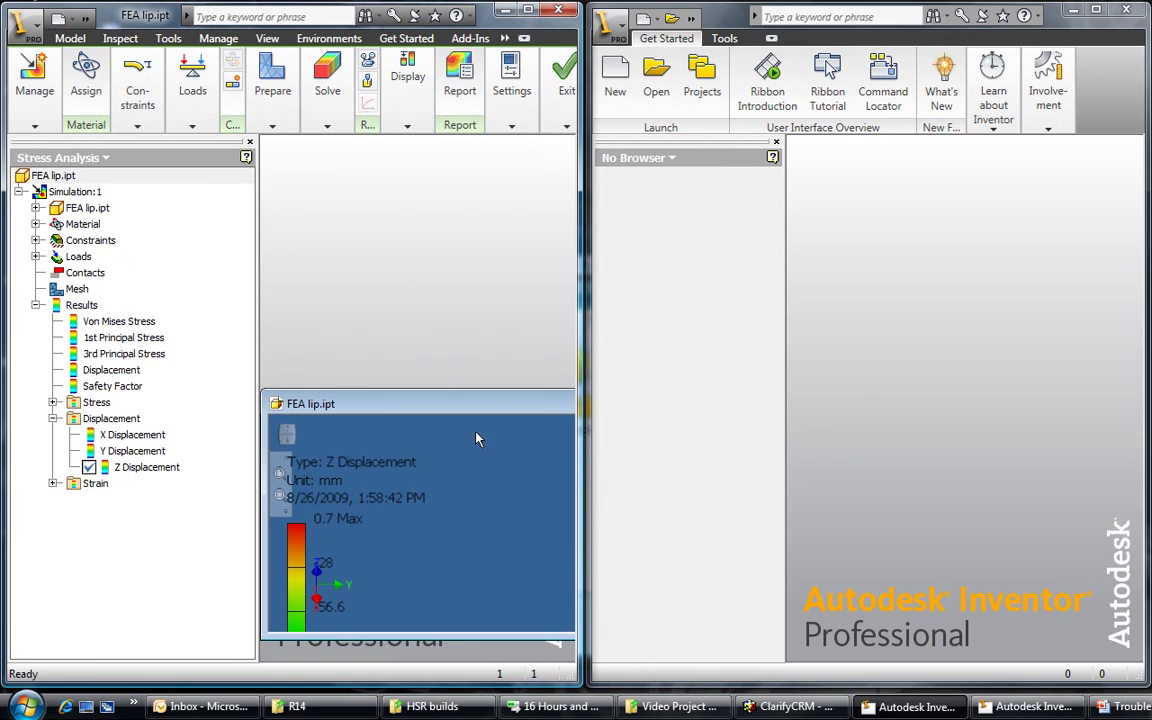
double_click(477, 405)
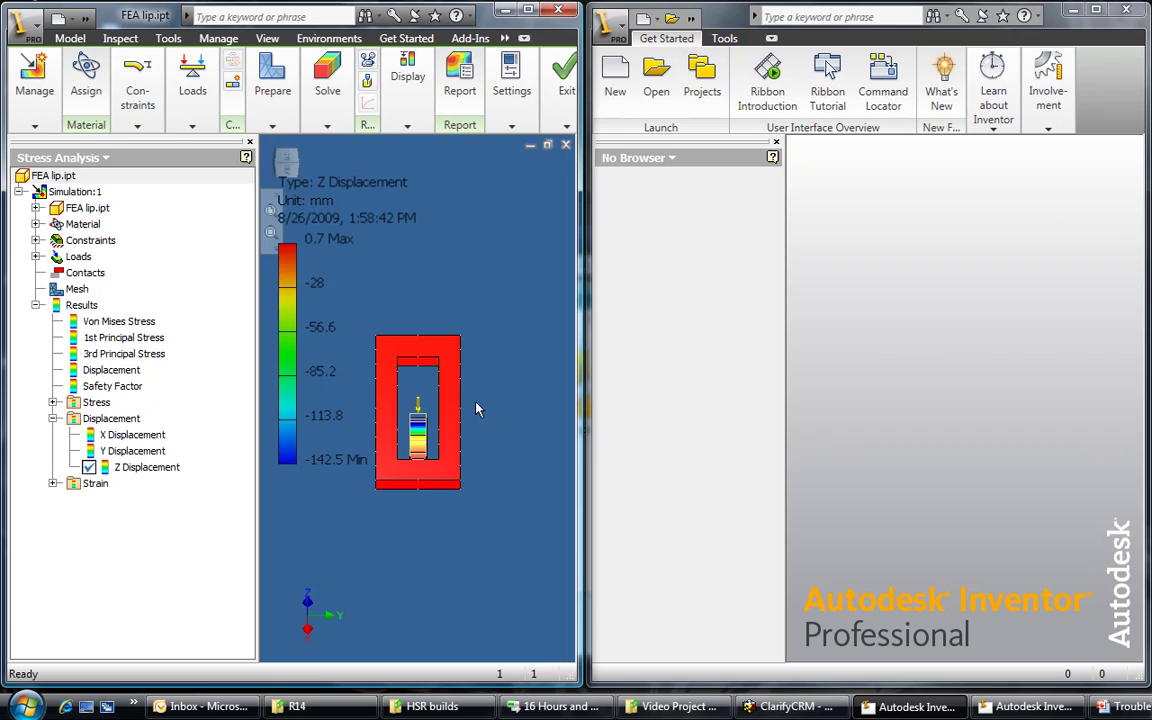
- Open Copy FEA lip.ipt in the second, empty Inventor session
click(760, 205)
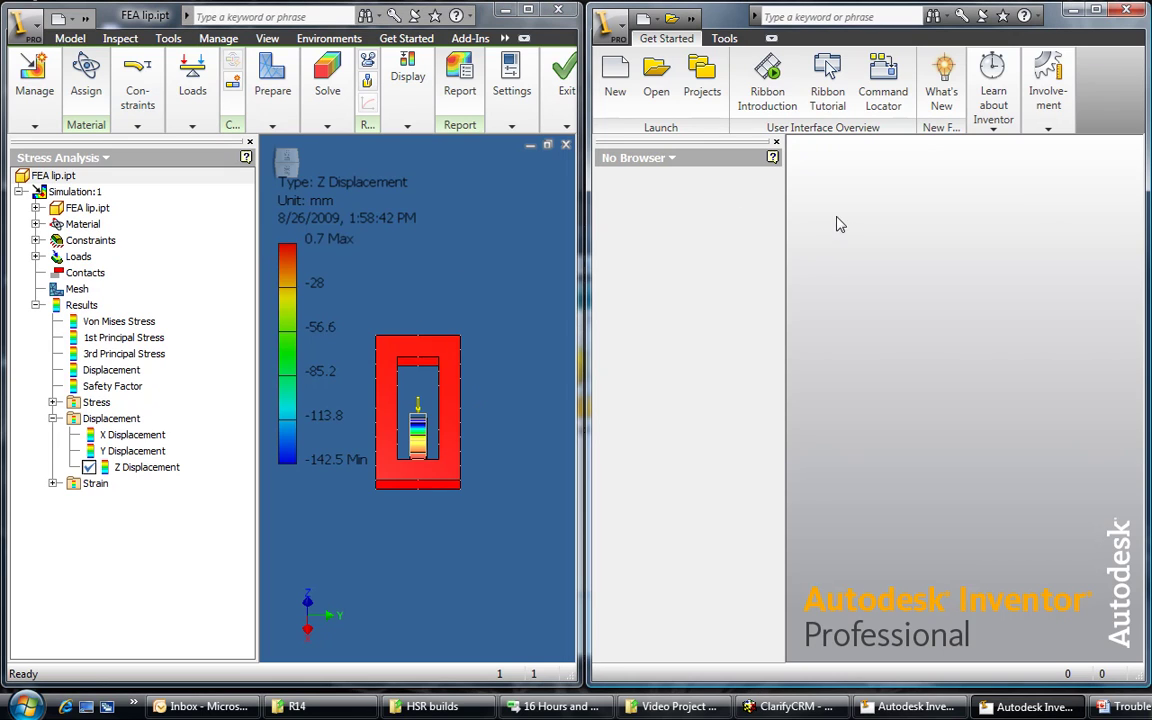
click(656, 78)
double_click(1040, 286)
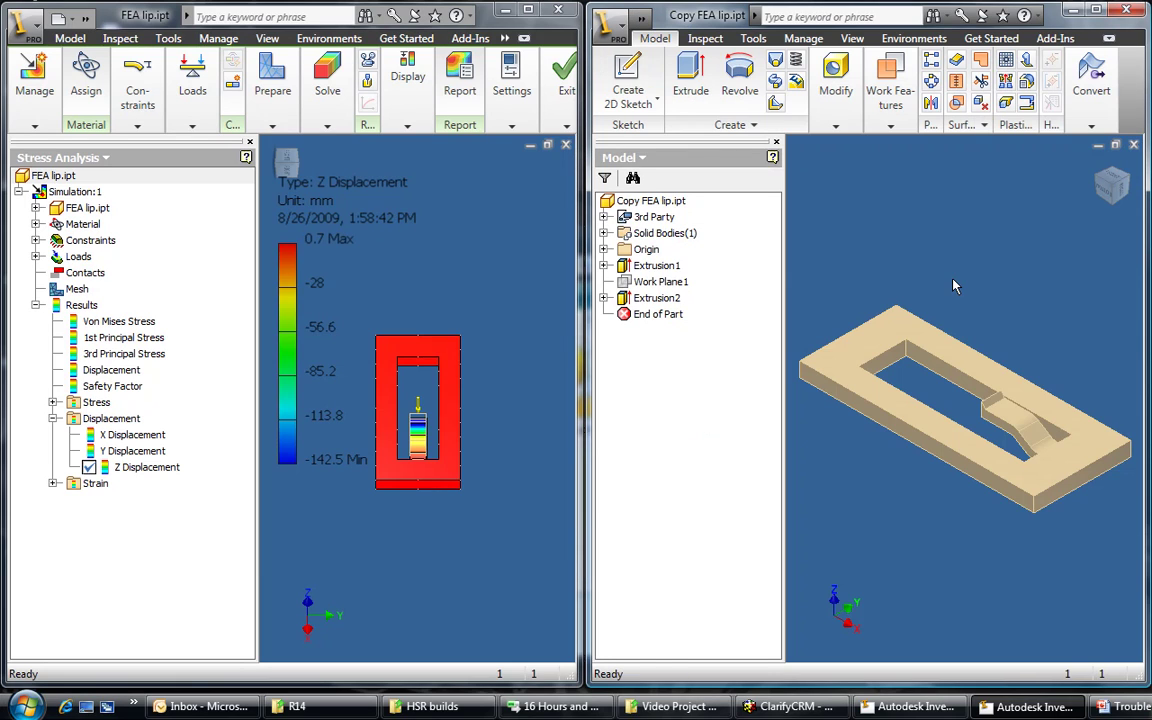
- Set the length dimension of the lip's flat section in Extrusion2 of Copy FEA lip.ipt to 16 and update the part
right_click(656, 299)
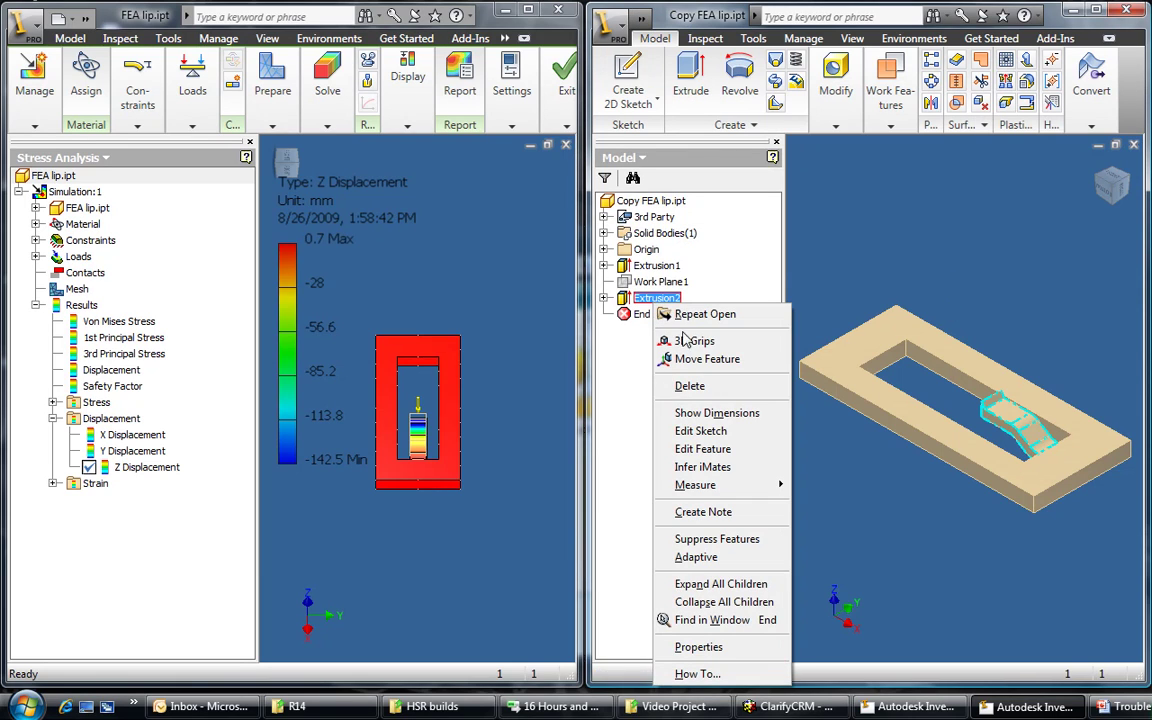
click(683, 412)
scroll(968, 435, up, 3)
scroll(958, 329, up, 2)
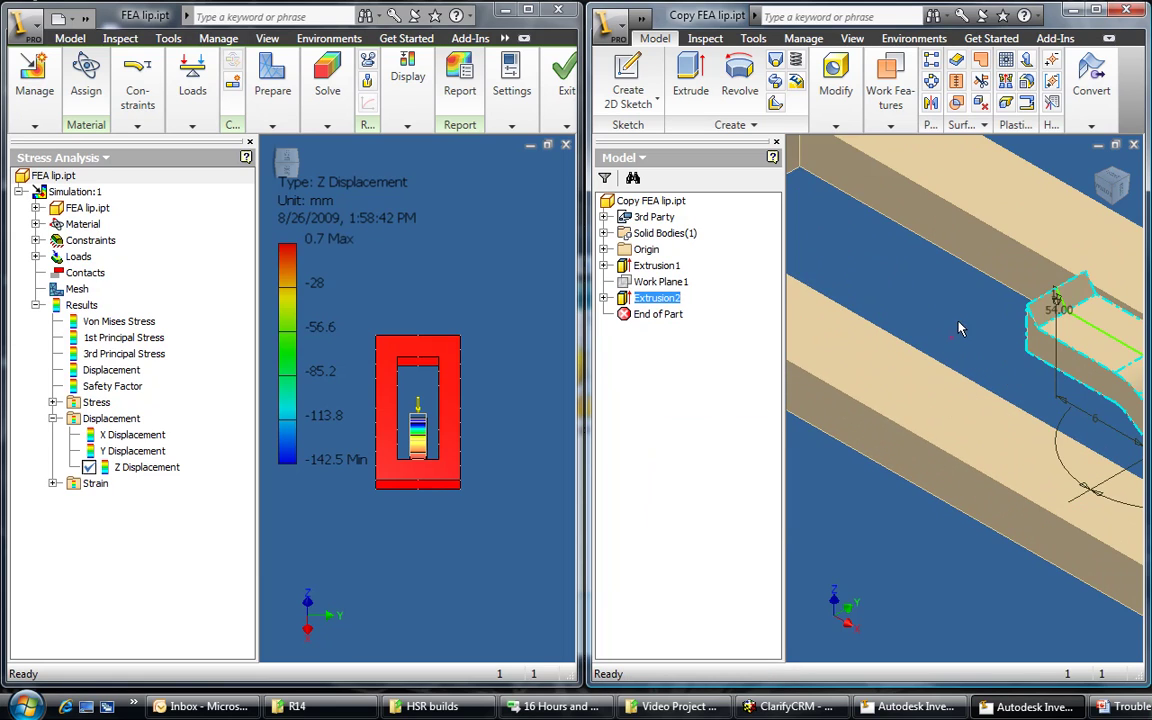
scroll(1030, 370, down, 3)
double_click(1001, 416)
click(993, 418)
text(18)
key(Return)
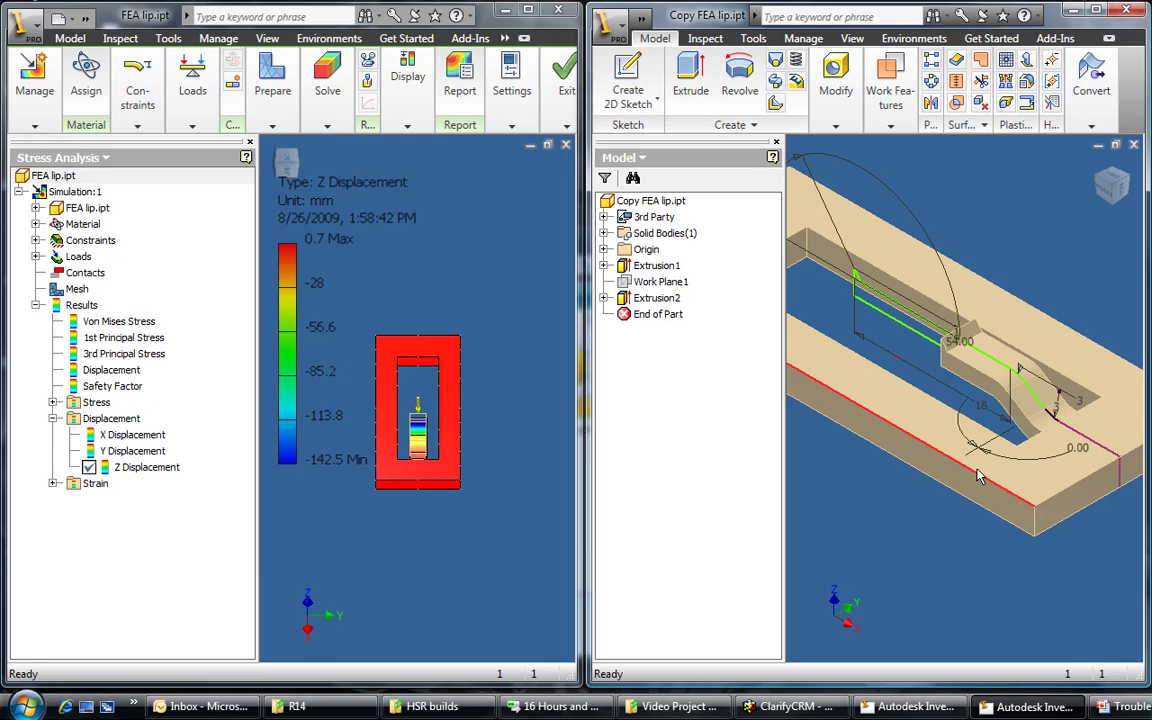
click(642, 22)
click(786, 42)
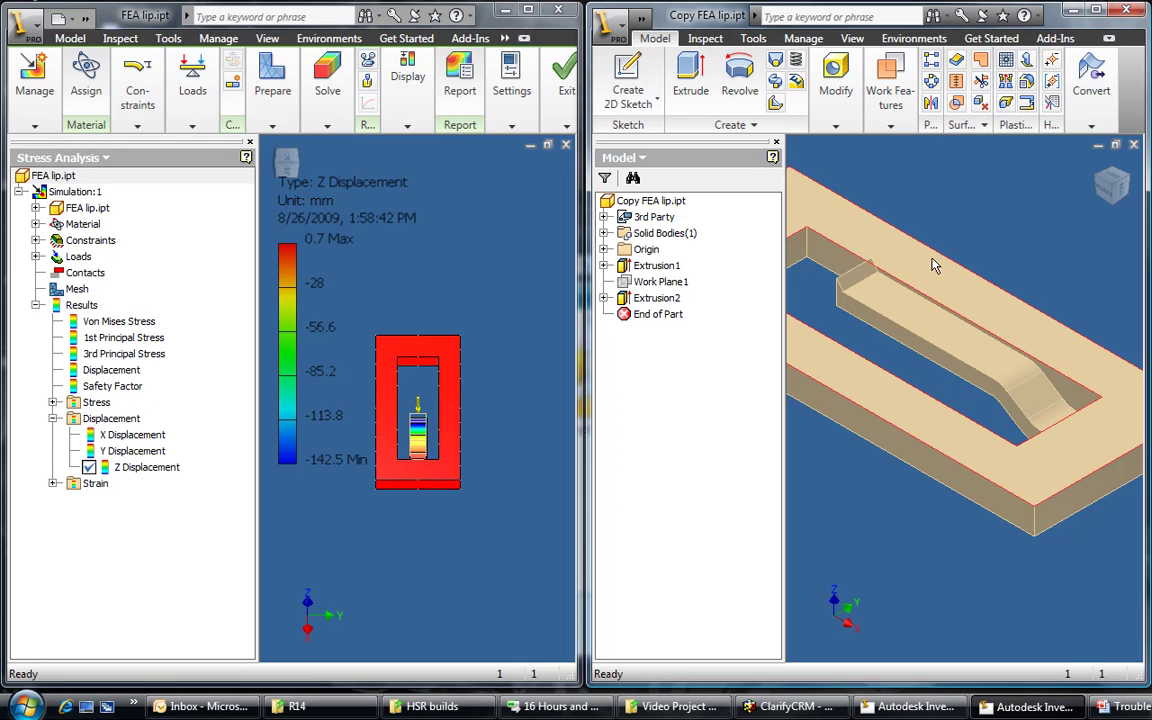
- Rerun the stress analysis simulation on Copy FEA lip.ipt and display its Z Displacement result
click(913, 38)
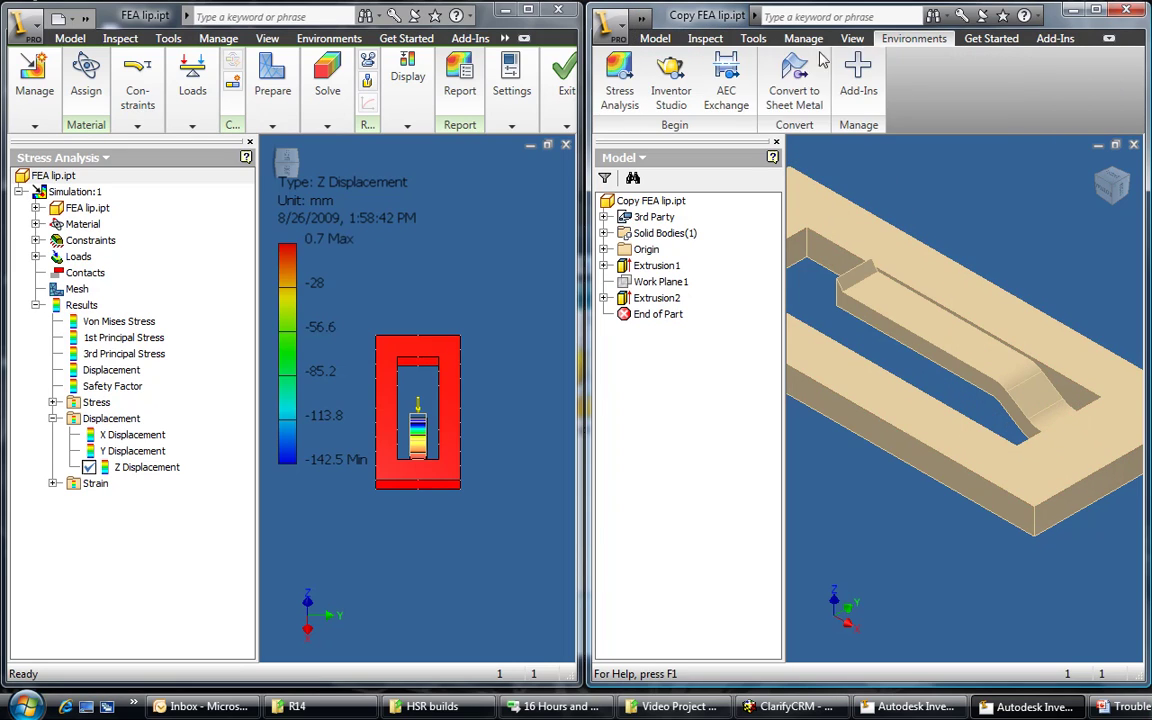
click(622, 88)
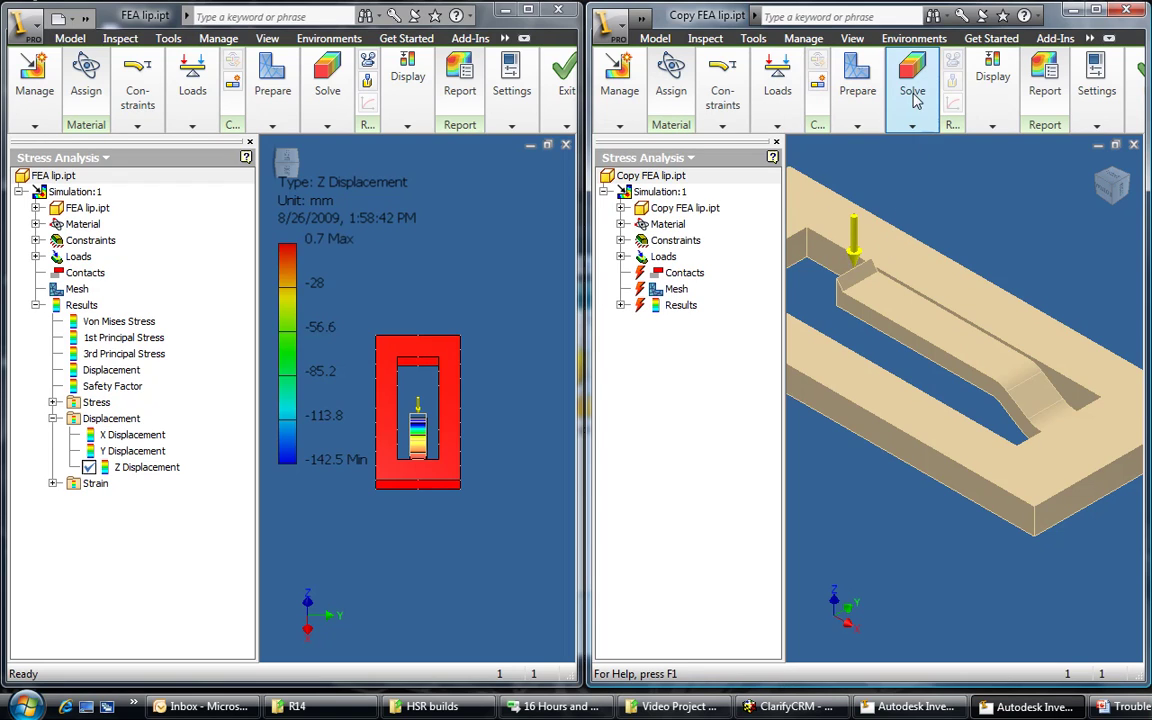
click(913, 80)
click(927, 162)
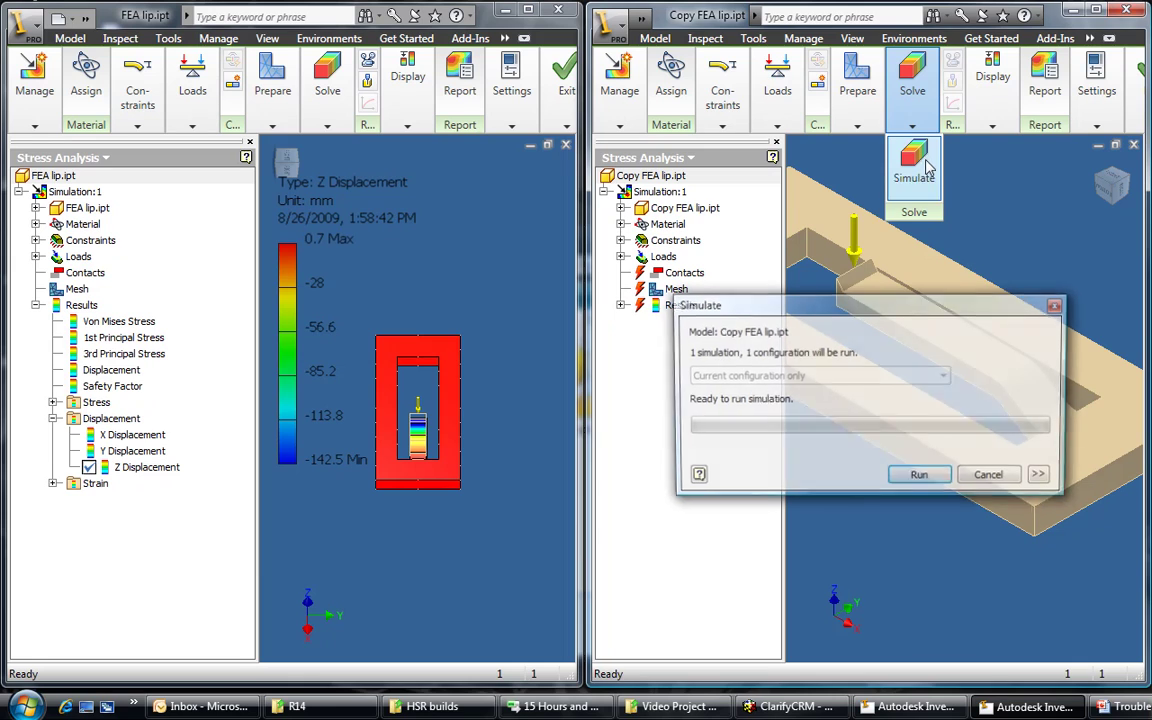
click(919, 473)
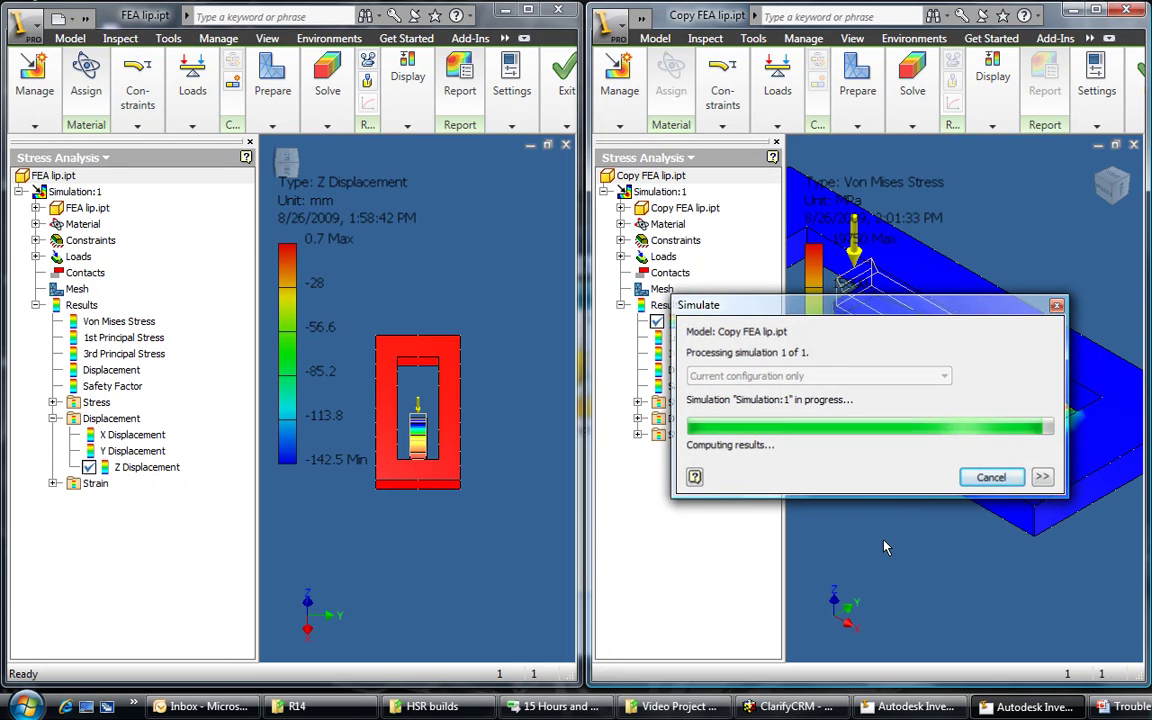
click(638, 419)
double_click(730, 467)
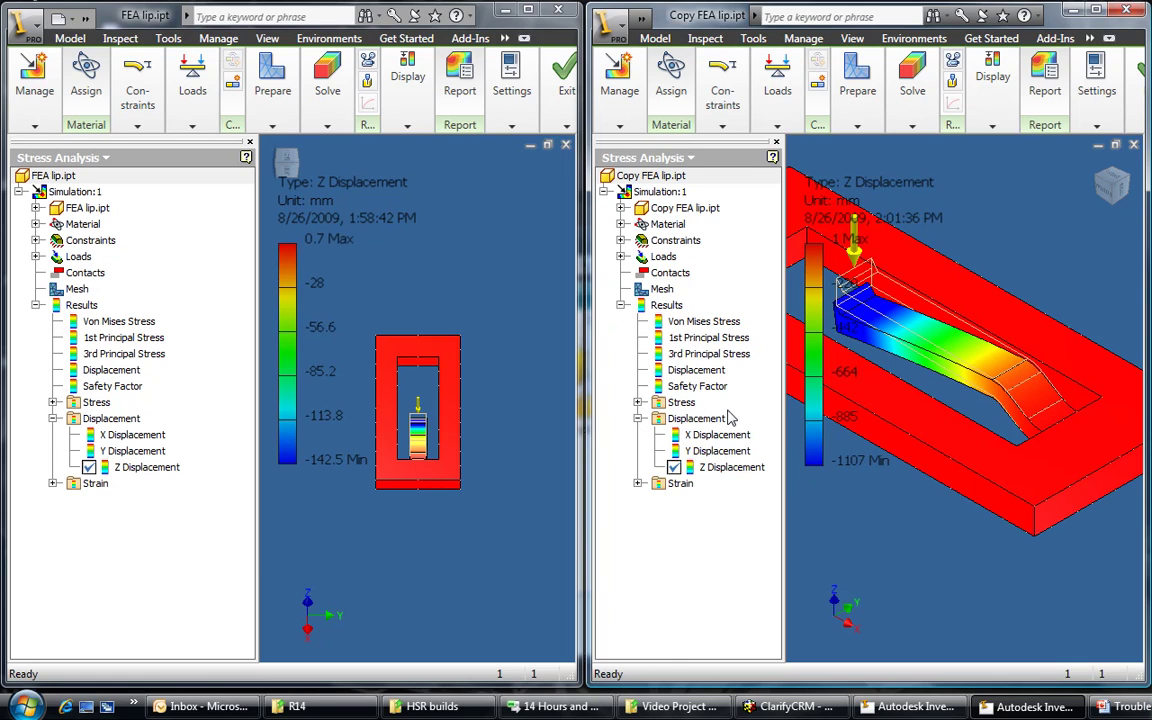
- Compare the Z displacement of both lips by setting FEA lip.ipt to the copy's isometric view and framing both models alike
click(470, 312)
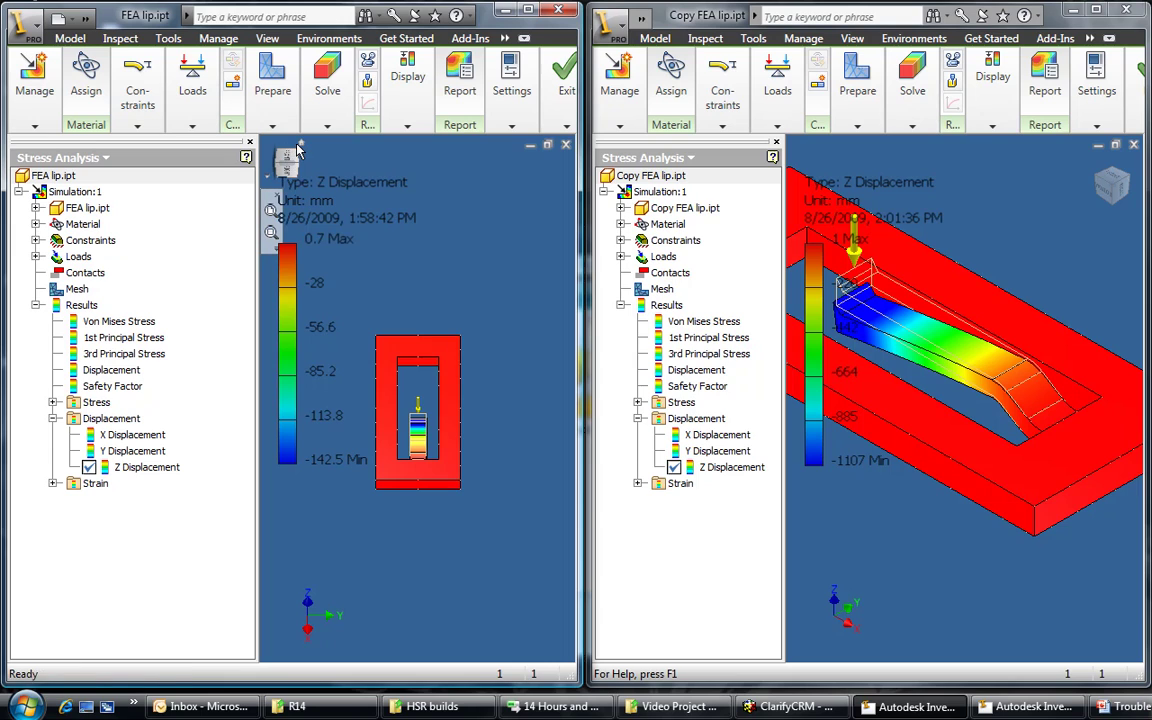
click(285, 175)
scroll(466, 505, up, 3)
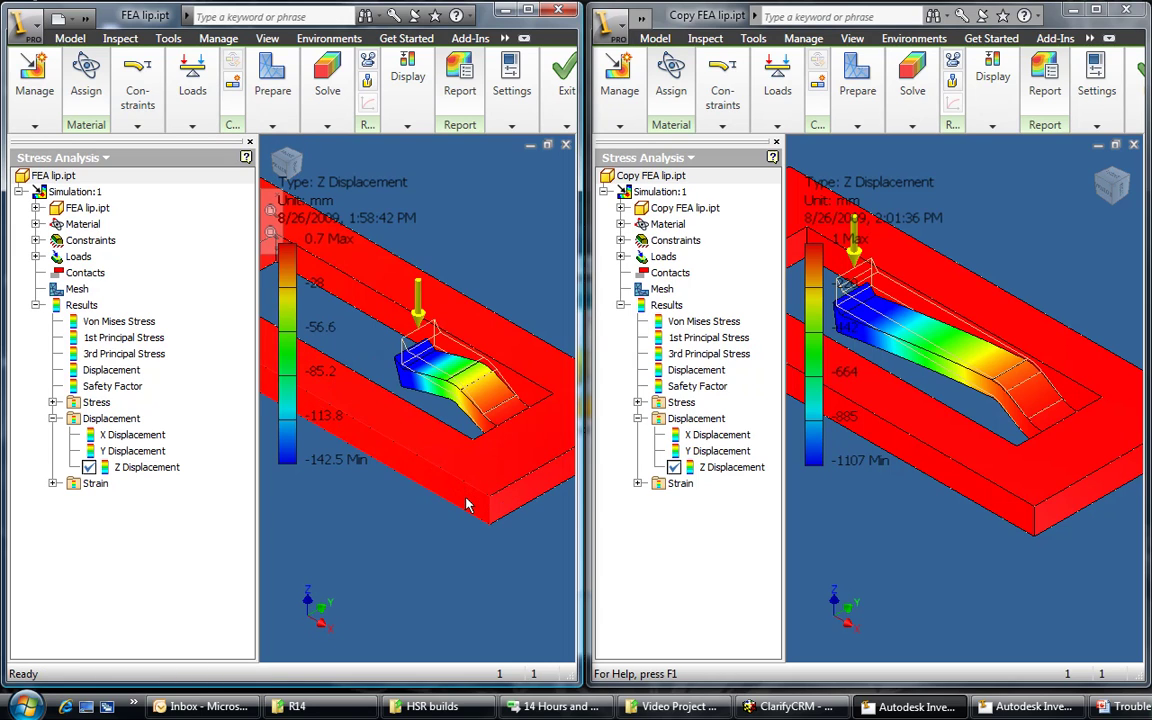
drag(466, 505, 398, 462)
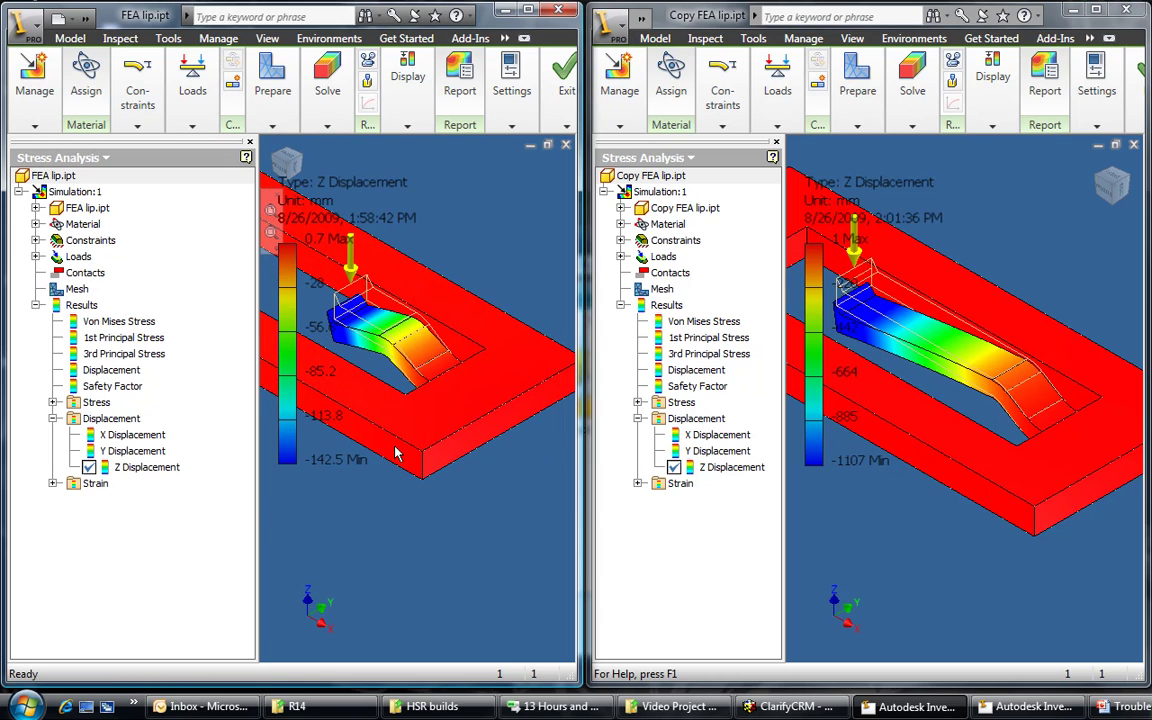
drag(876, 424, 908, 481)
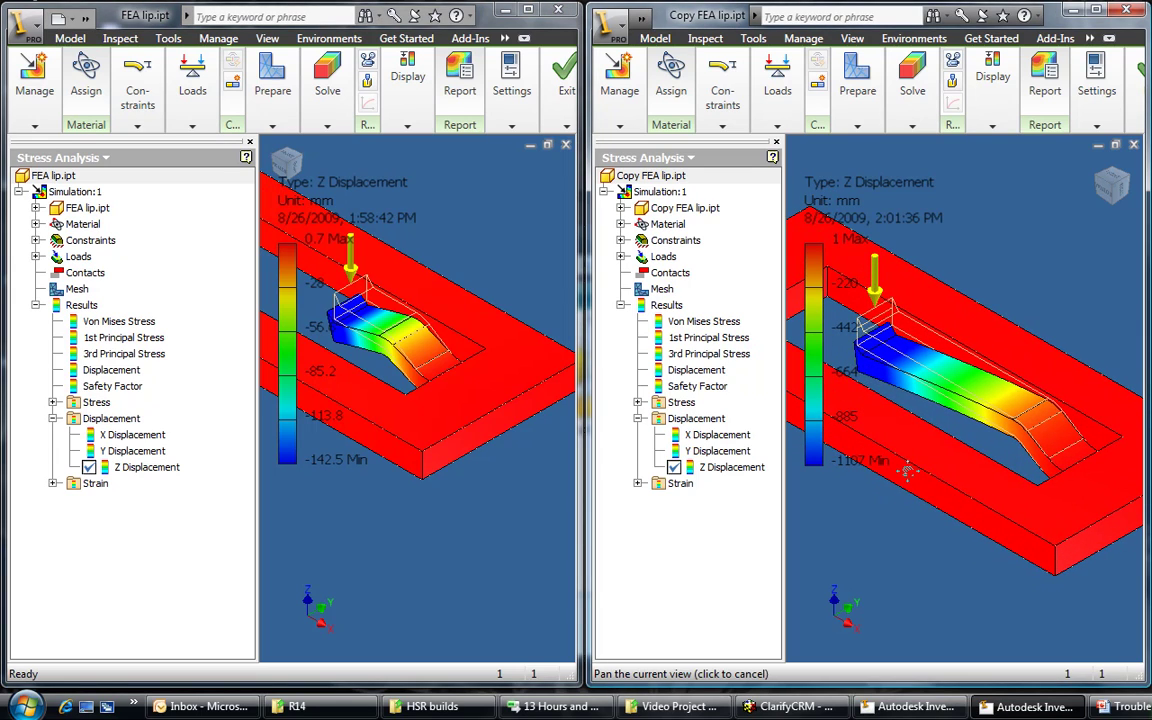